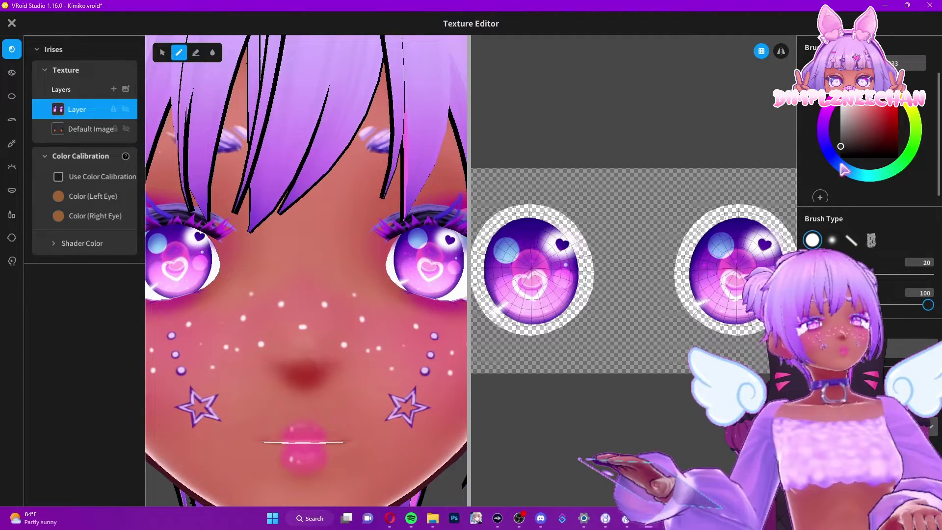
# Step: Try freehand cyan brush strokes over both irises, undo them, and paint another along the edge of the left-hand iris
pyautogui.click(861, 175)
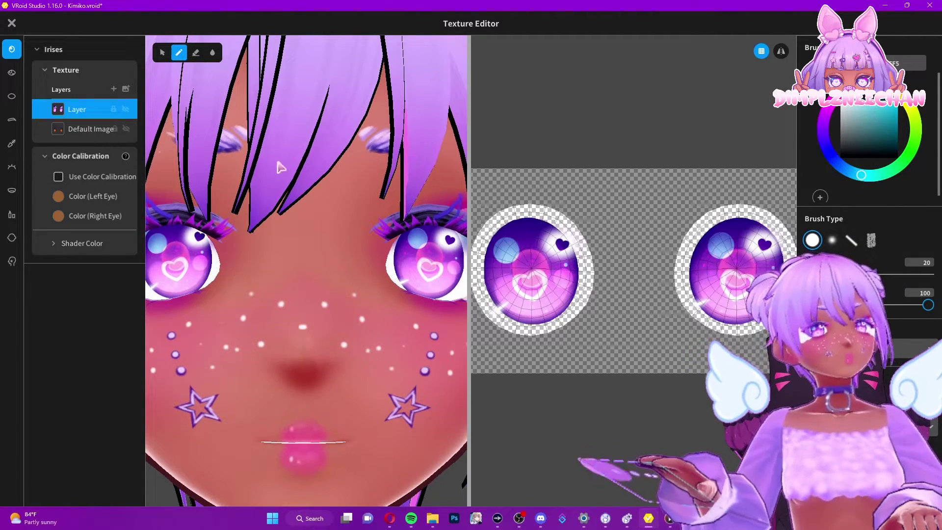
pyautogui.moveTo(493, 235)
pyautogui.mouseDown()
pyautogui.moveTo(559, 252)
pyautogui.moveTo(542, 310)
pyautogui.mouseUp()
pyautogui.moveTo(714, 211)
pyautogui.mouseDown()
pyautogui.moveTo(721, 299)
pyautogui.moveTo(753, 334)
pyautogui.mouseUp()
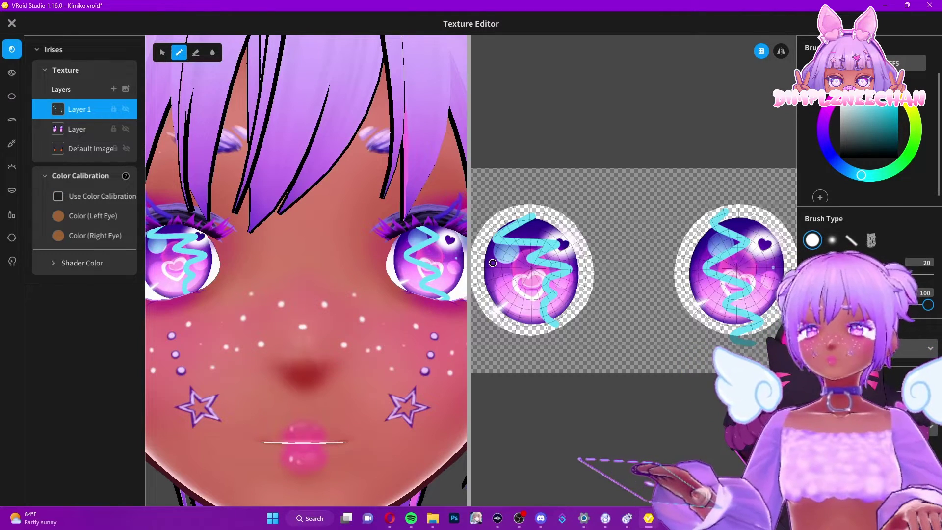
pyautogui.hotkey('ctrl', 'z')
pyautogui.hotkey('ctrl', 'z')
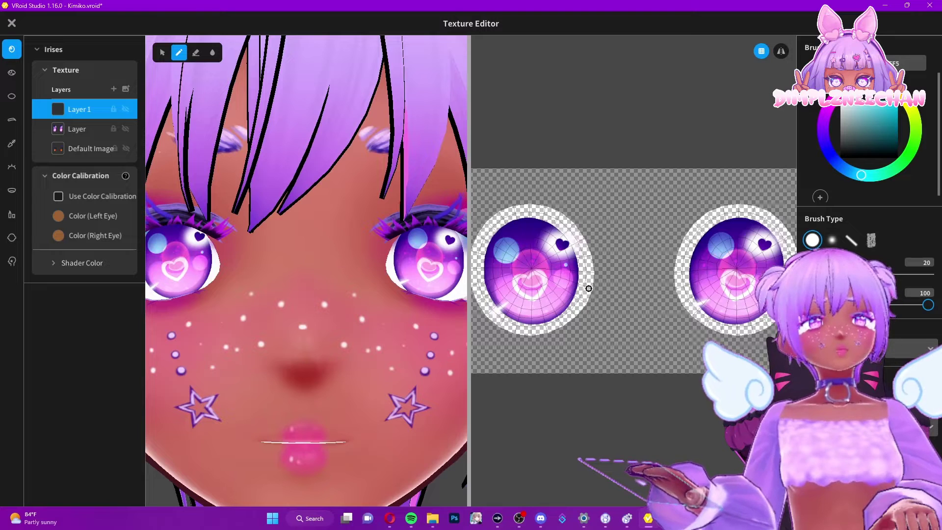
pyautogui.moveTo(552, 320)
pyautogui.mouseDown()
pyautogui.moveTo(586, 270)
pyautogui.moveTo(578, 247)
pyautogui.moveTo(546, 230)
pyautogui.moveTo(564, 247)
pyautogui.moveTo(585, 297)
pyautogui.moveTo(605, 300)
pyautogui.mouseUp()
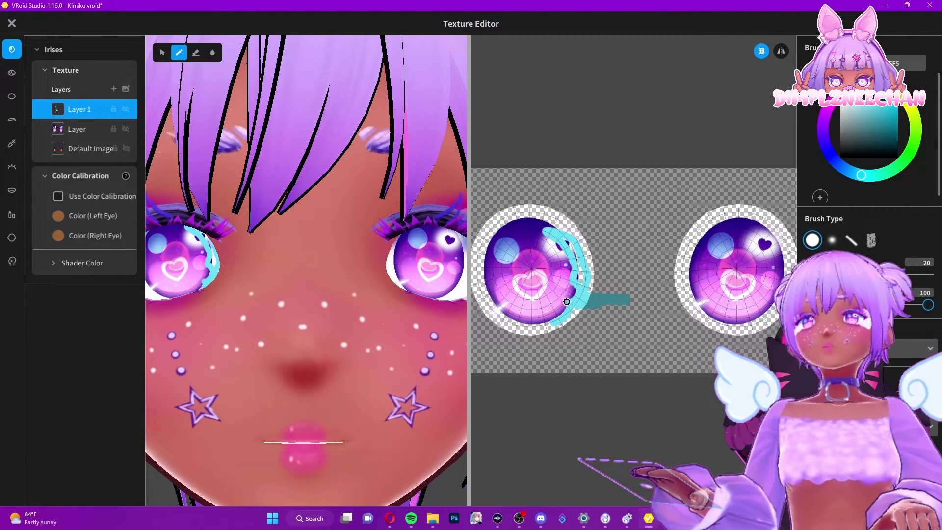
pyautogui.moveTo(293, 299); pyautogui.dragTo(322, 417, button='right')
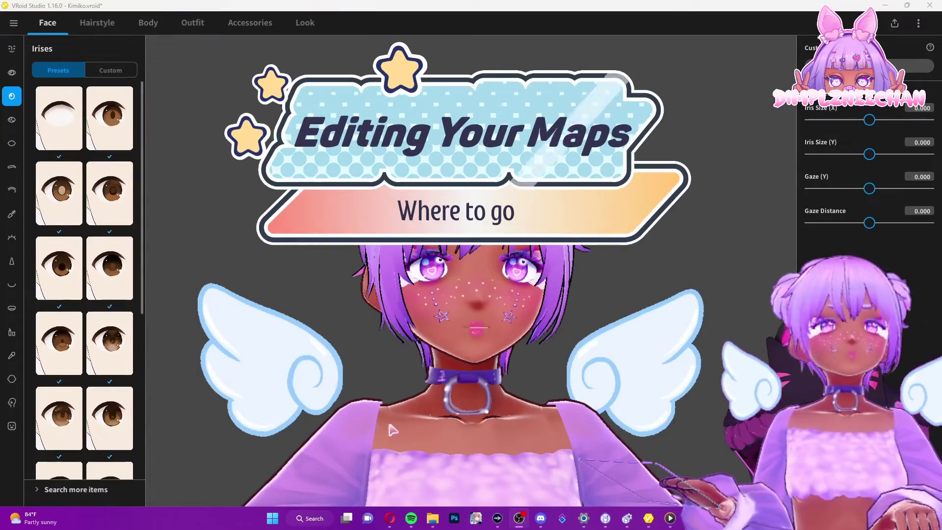
# Step: Open the character's custom irises in the texture editor
pyautogui.moveTo(444, 417); pyautogui.dragTo(487, 440, button='right')
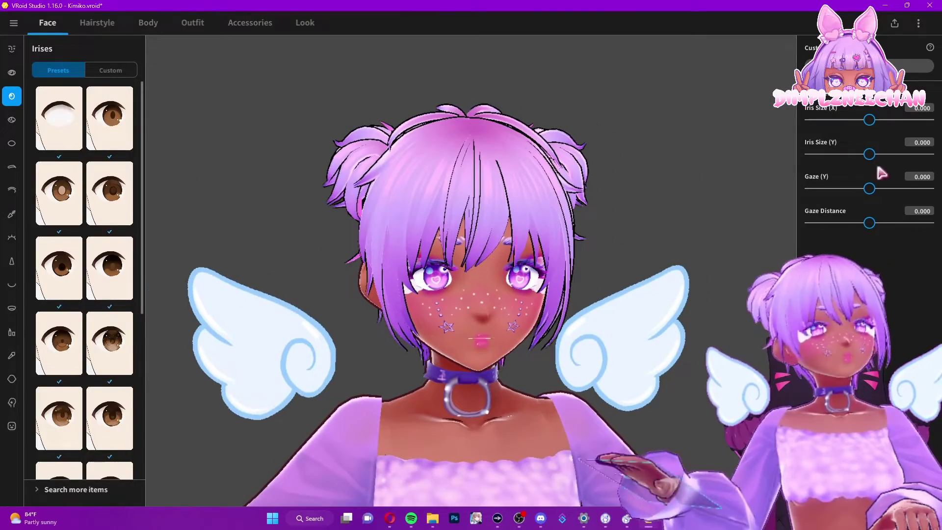
pyautogui.click(117, 73)
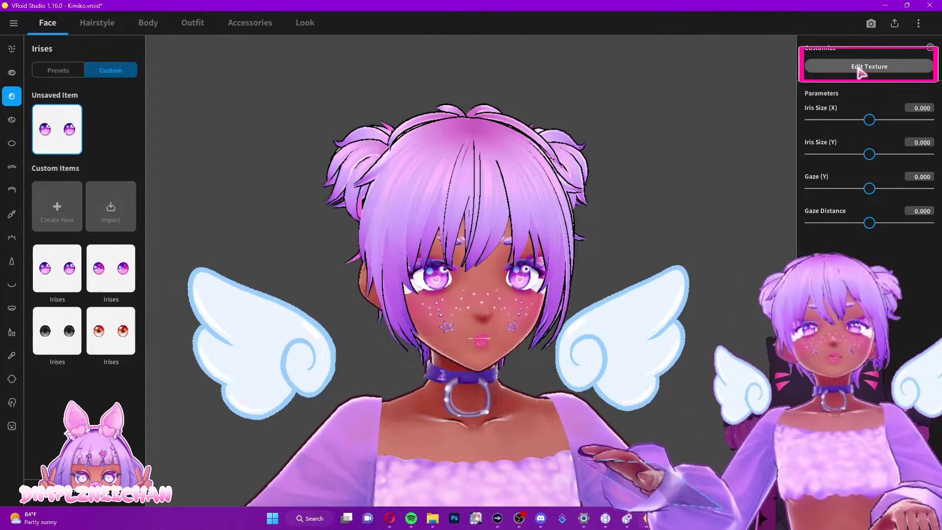
pyautogui.click(857, 68)
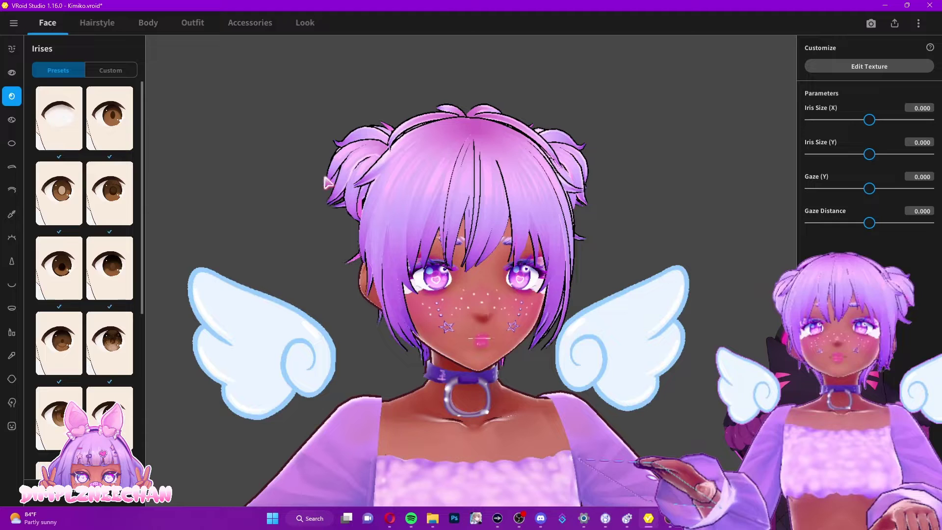
pyautogui.click(114, 70)
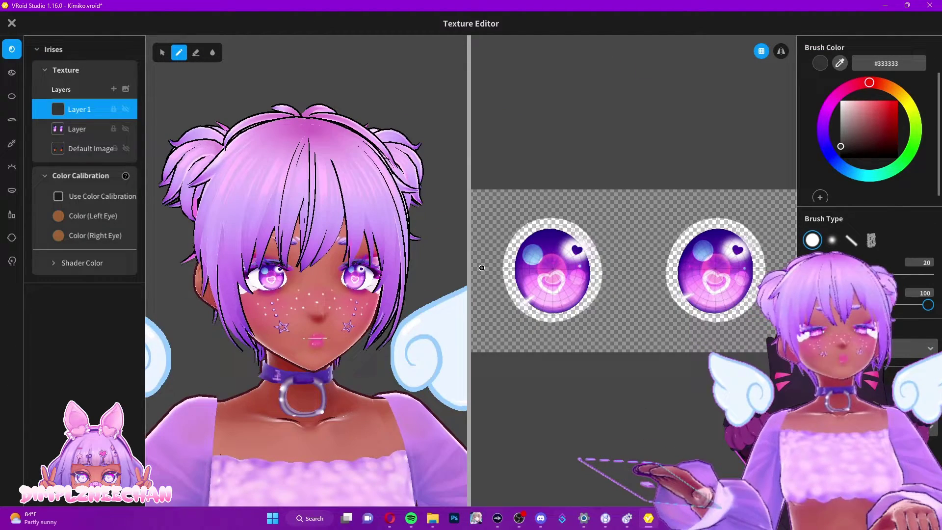
pyautogui.moveTo(448, 274); pyautogui.dragTo(441, 286, button='right')
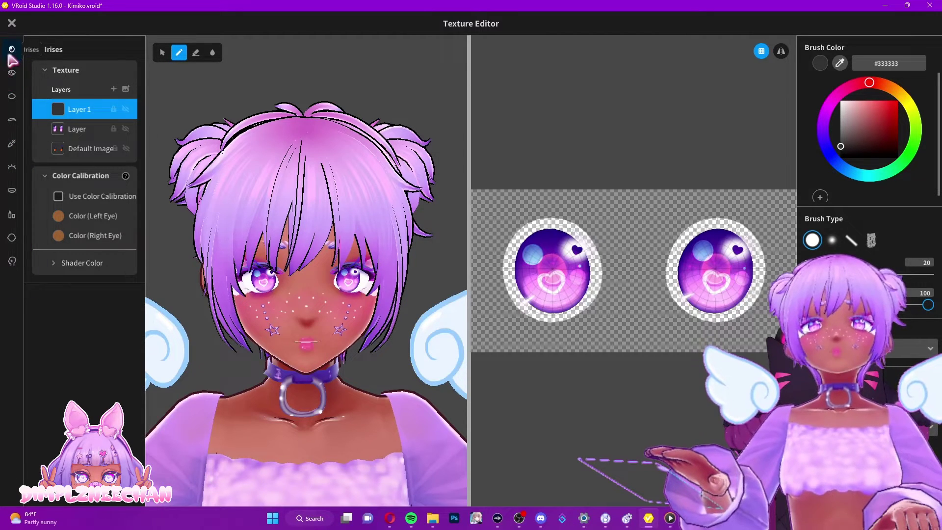
# Step: Look through the other face textures in order, including eye highlights, scleras, eyebrows, eyeliner, eyelashes, mouth inside, lips and skin
pyautogui.click(12, 73)
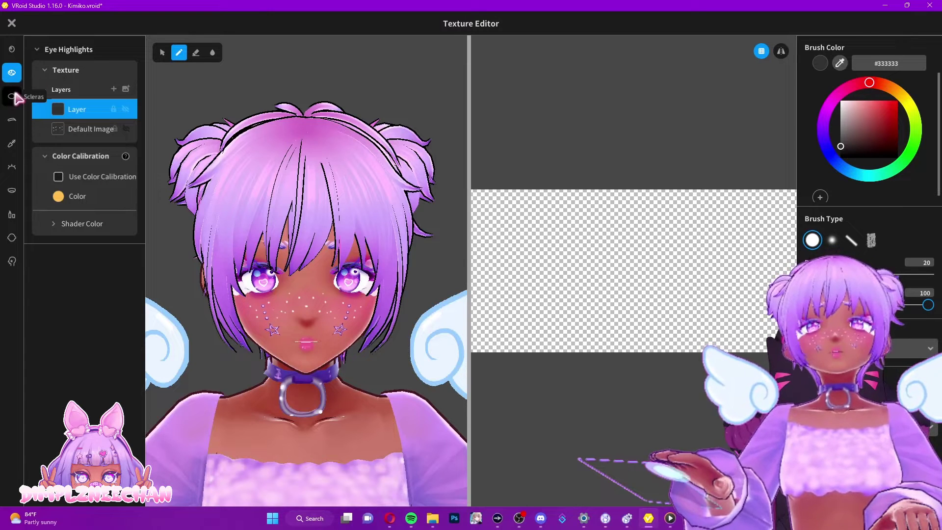
pyautogui.click(12, 96)
pyautogui.click(12, 120)
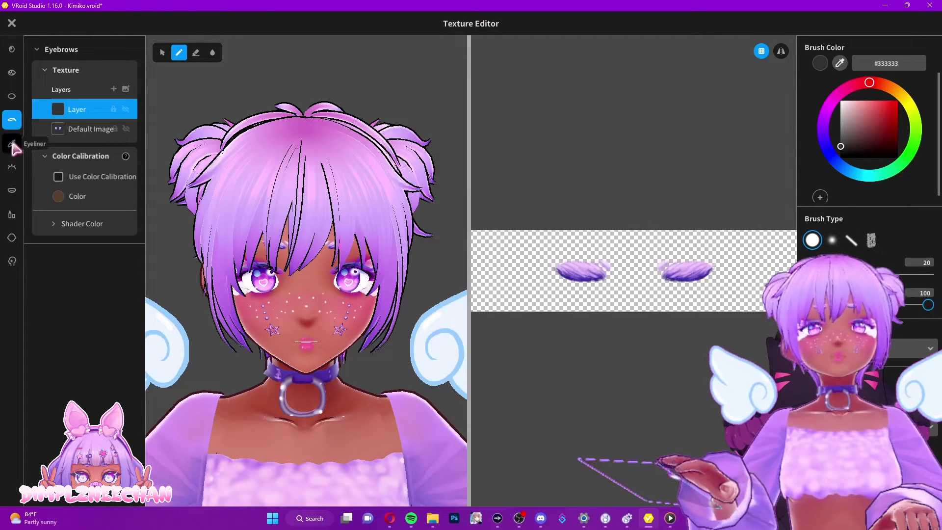
pyautogui.click(12, 143)
pyautogui.click(12, 168)
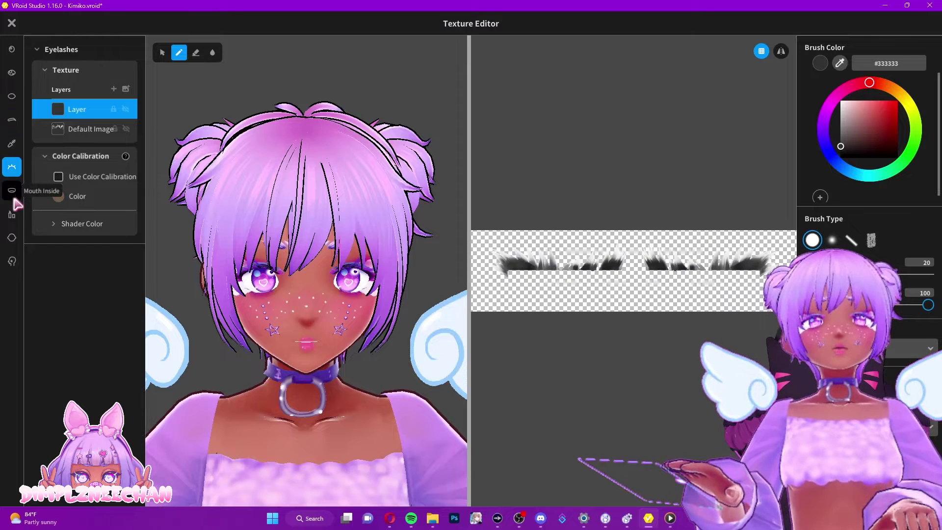
pyautogui.click(12, 192)
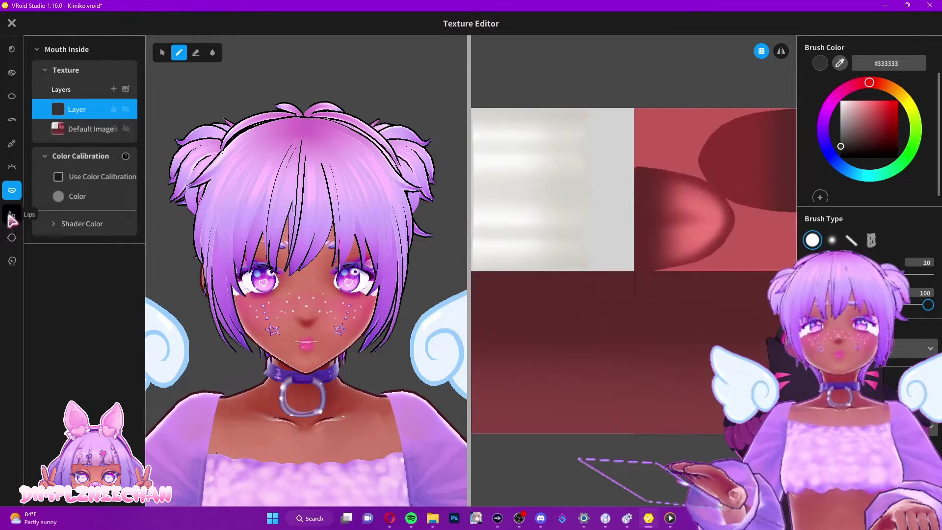
pyautogui.click(12, 214)
pyautogui.click(13, 243)
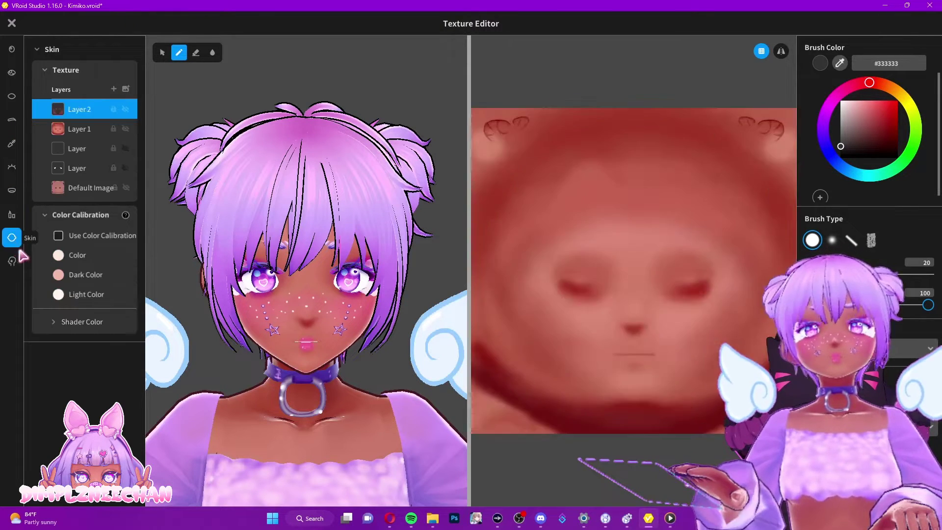
pyautogui.click(14, 261)
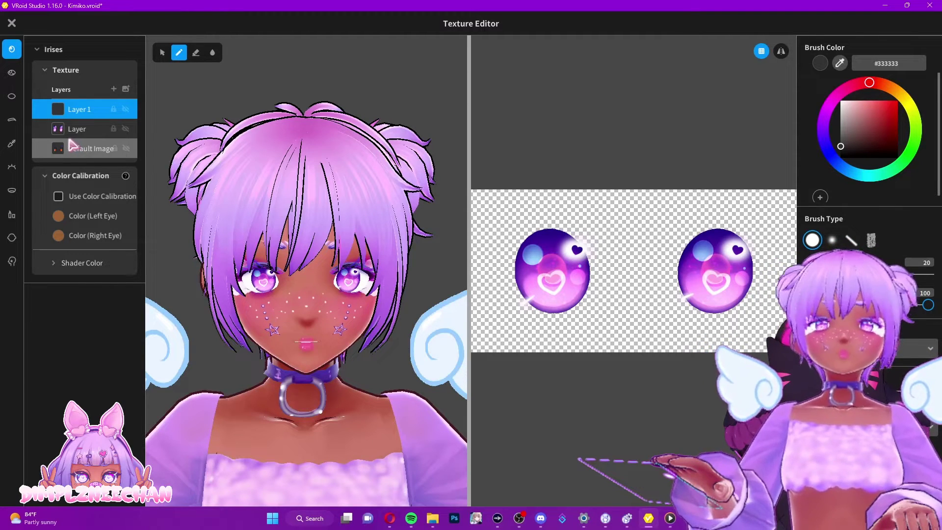
# Step: Scribble over the right-hand iris in #333333 on a new layer and toggle that layer's visibility off and on
pyautogui.click(114, 89)
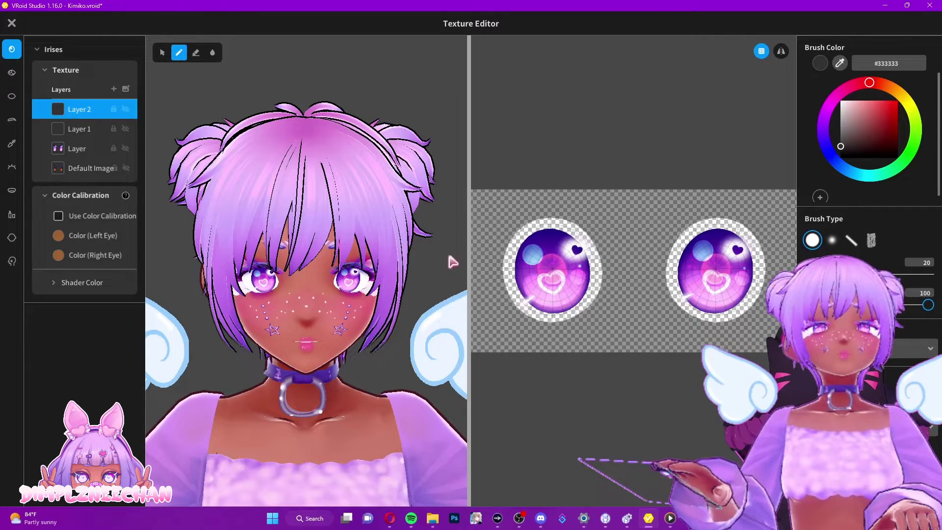
pyautogui.moveTo(730, 244)
pyautogui.mouseDown()
pyautogui.moveTo(729, 259)
pyautogui.moveTo(672, 295)
pyautogui.moveTo(755, 321)
pyautogui.mouseUp()
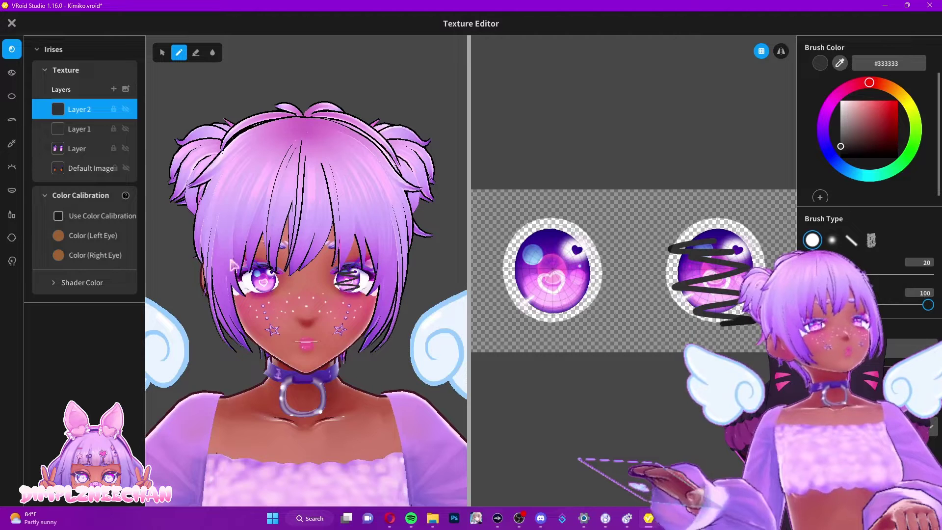
pyautogui.click(126, 109)
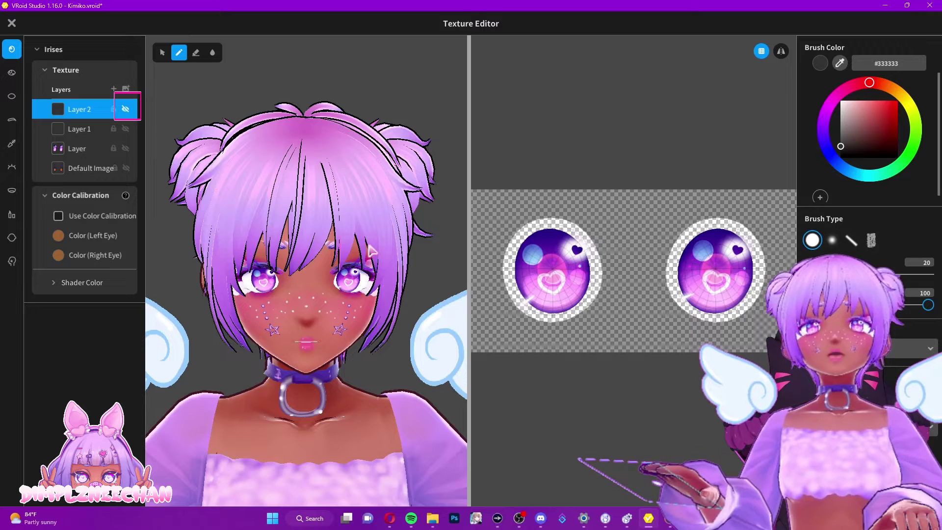
pyautogui.click(125, 110)
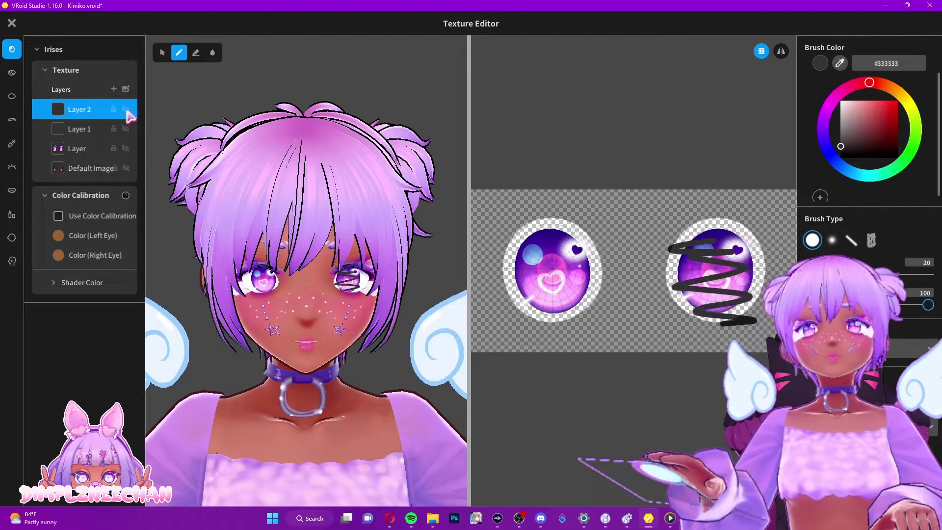
# Step: Delete the scribbled top layer from the iris texture
pyautogui.rightClick(97, 114)
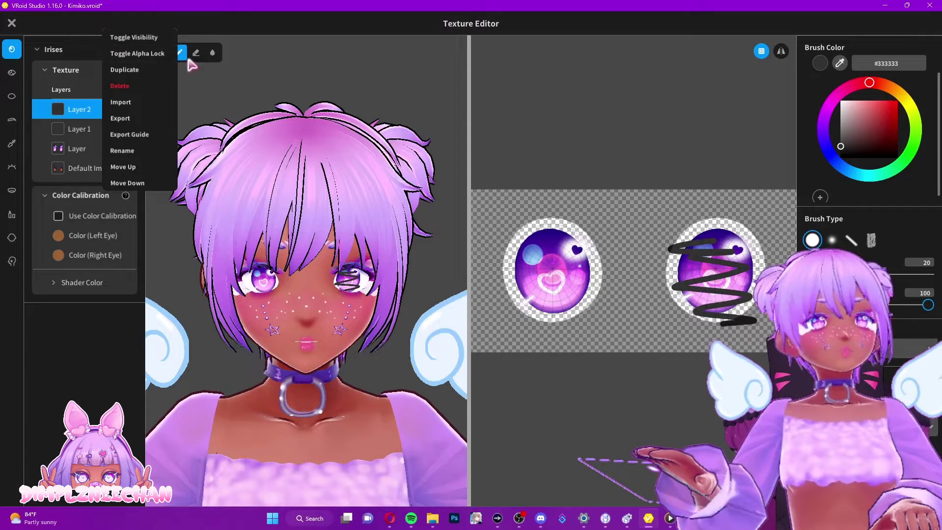
pyautogui.click(73, 109)
pyautogui.press('Delete')
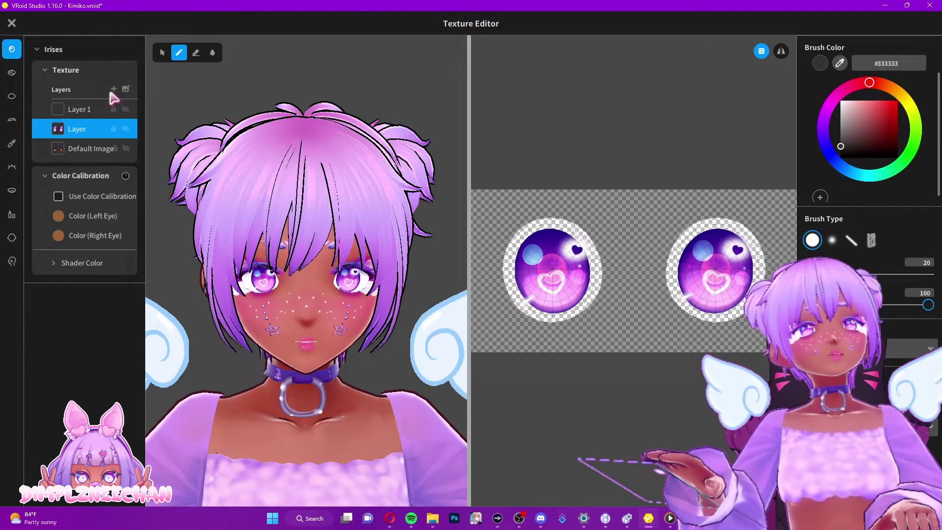
# Step: Turn on alpha lock for the layer holding the painted irises and set the brush color to #FF1919
pyautogui.rightClick(74, 134)
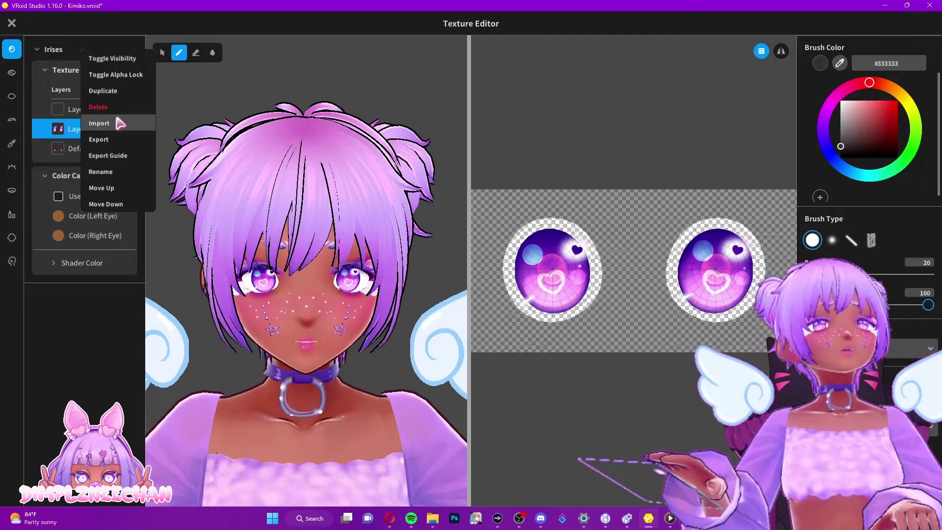
pyautogui.click(120, 74)
pyautogui.moveTo(873, 120); pyautogui.dragTo(891, 100)
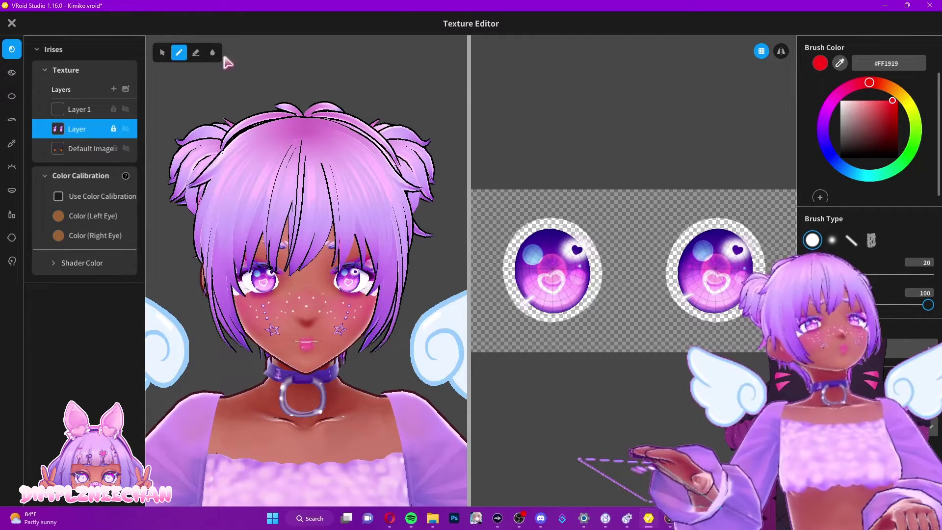
# Step: Paint the right-hand iris red, toggling the layer's alpha lock to compare strokes with and without it
pyautogui.moveTo(724, 263)
pyautogui.mouseDown()
pyautogui.moveTo(684, 267)
pyautogui.moveTo(683, 289)
pyautogui.moveTo(705, 298)
pyautogui.moveTo(691, 304)
pyautogui.moveTo(701, 301)
pyautogui.mouseUp()
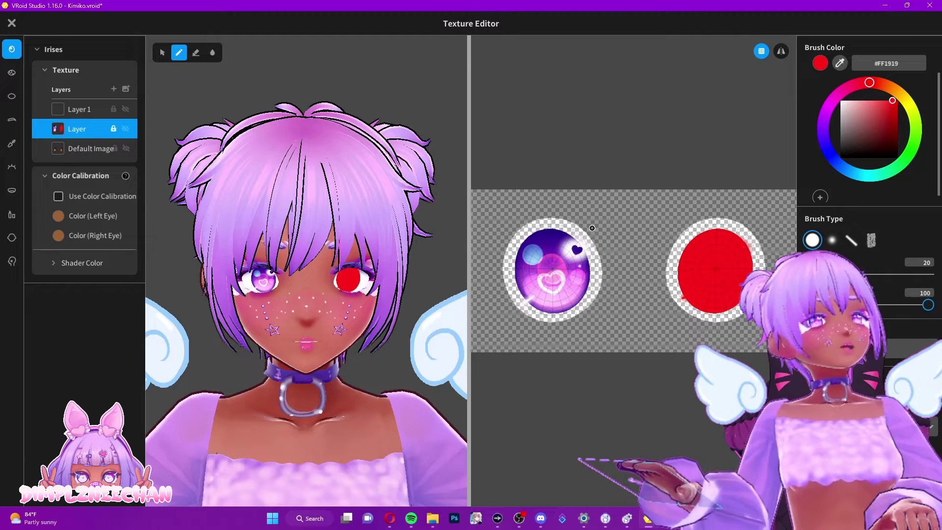
pyautogui.rightClick(77, 130)
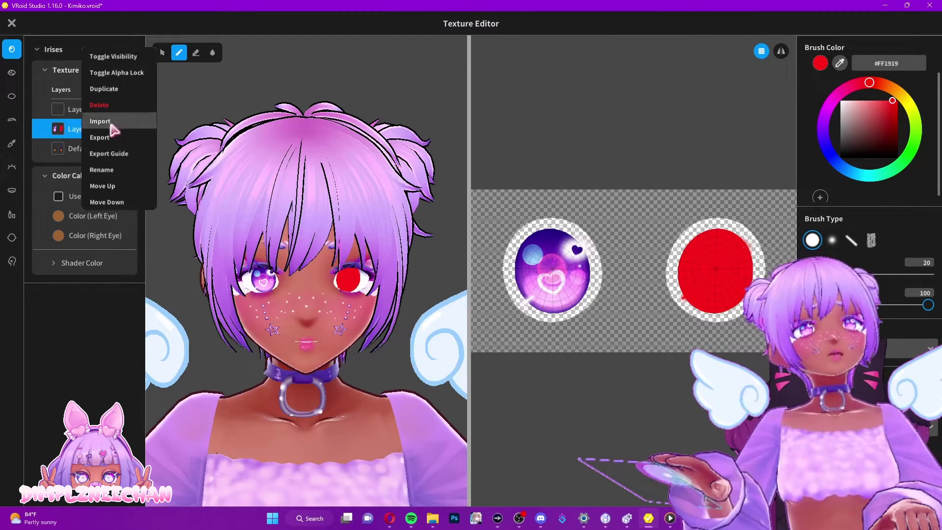
pyautogui.click(118, 75)
pyautogui.moveTo(703, 226)
pyautogui.mouseDown()
pyautogui.moveTo(661, 252)
pyautogui.moveTo(761, 227)
pyautogui.moveTo(733, 265)
pyautogui.moveTo(666, 294)
pyautogui.moveTo(680, 324)
pyautogui.mouseUp()
pyautogui.moveTo(738, 295)
pyautogui.mouseDown()
pyautogui.moveTo(763, 266)
pyautogui.moveTo(735, 226)
pyautogui.moveTo(708, 220)
pyautogui.moveTo(728, 275)
pyautogui.mouseUp()
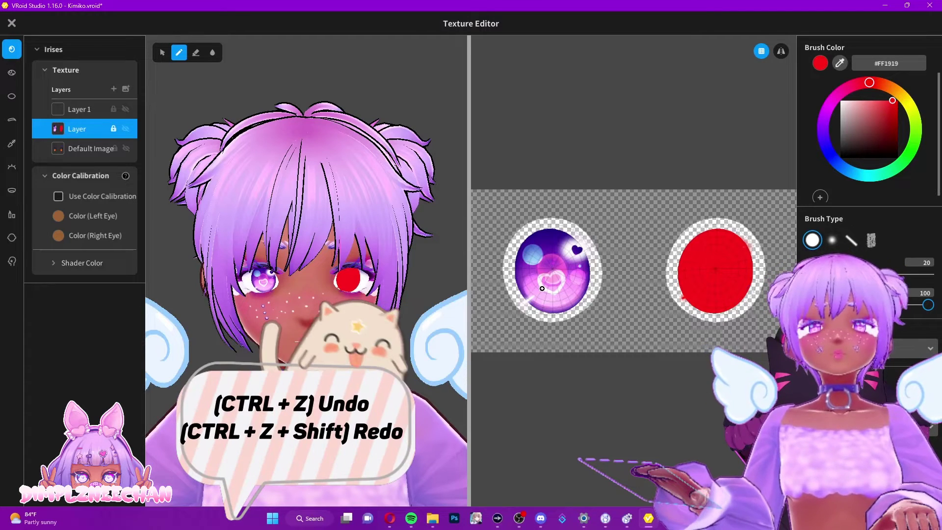
# Step: Undo the red strokes on the right-hand iris, redo one of them, and undo it again
pyautogui.hotkey('ctrl', 'z')
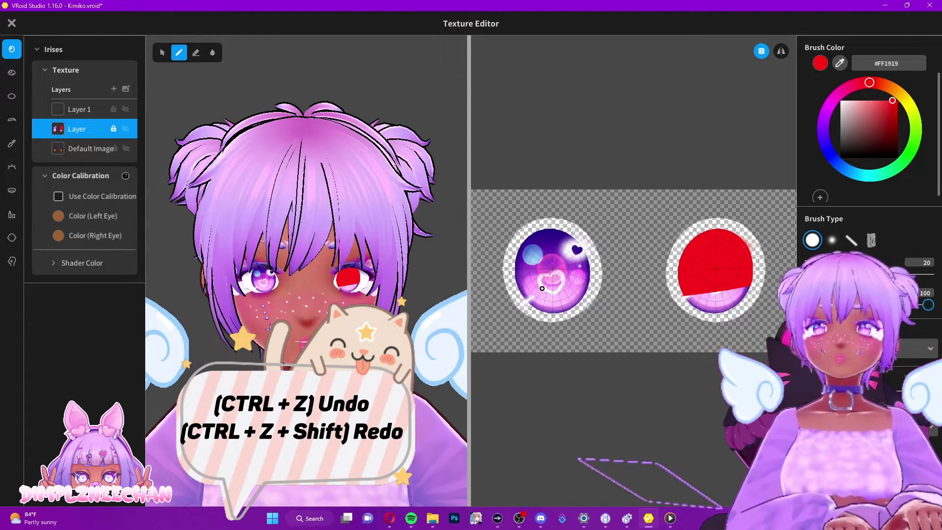
pyautogui.hotkey('ctrl', 'z')
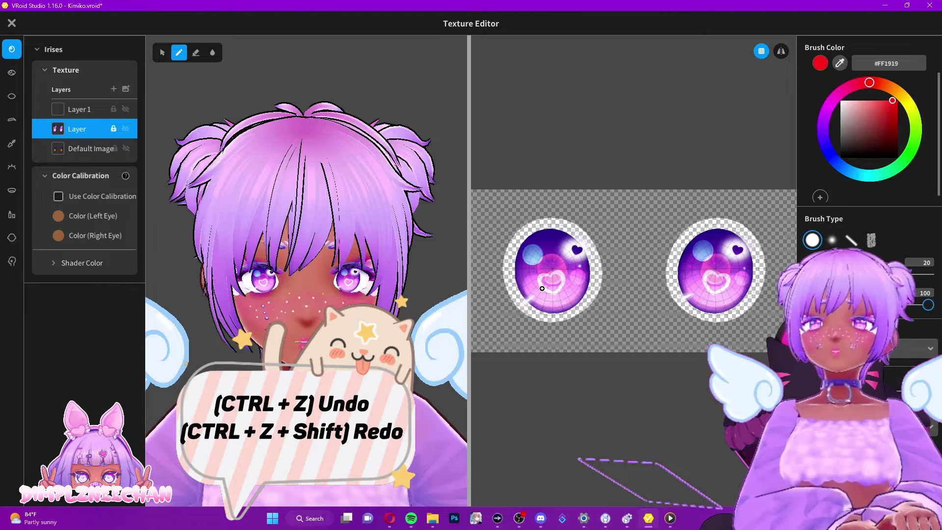
pyautogui.hotkey('ctrl', 'shift', 'z')
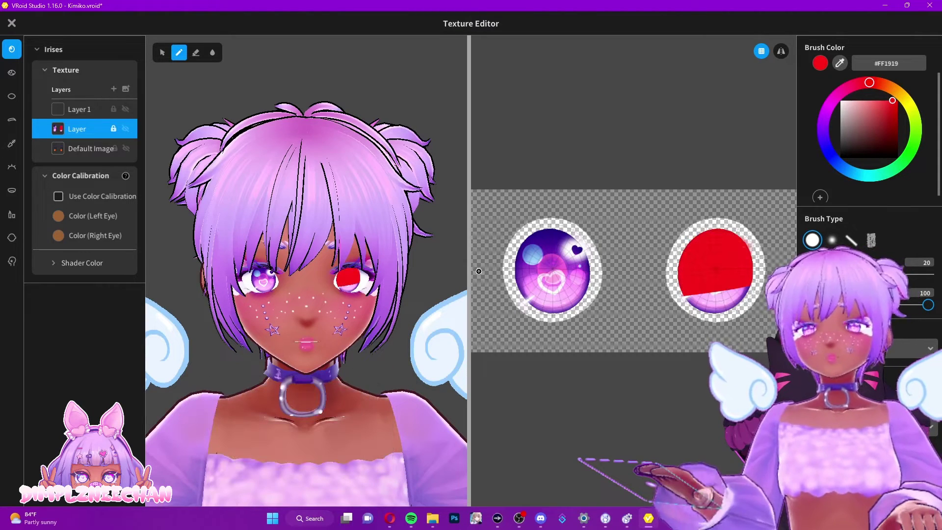
pyautogui.hotkey('ctrl', 'z')
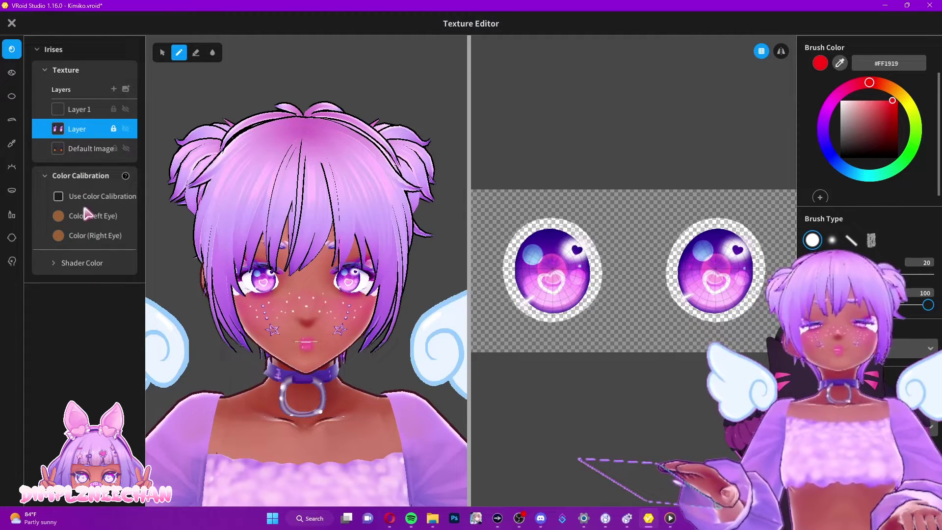
# Step: Try color calibration on the irises with the left eye color set to #FF9B4D, and turn calibration back off
pyautogui.click(58, 197)
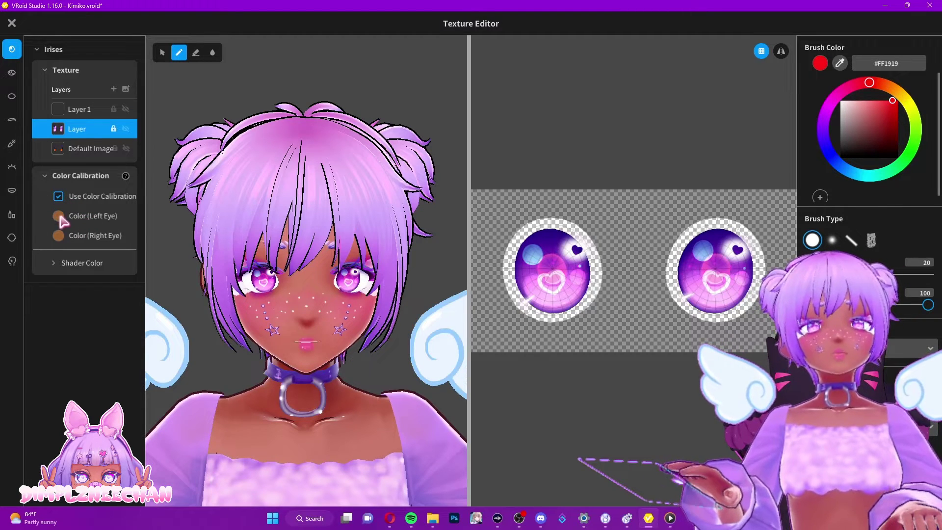
pyautogui.click(58, 215)
pyautogui.moveTo(141, 276)
pyautogui.mouseDown()
pyautogui.moveTo(147, 265)
pyautogui.moveTo(152, 310)
pyautogui.moveTo(144, 259)
pyautogui.mouseUp()
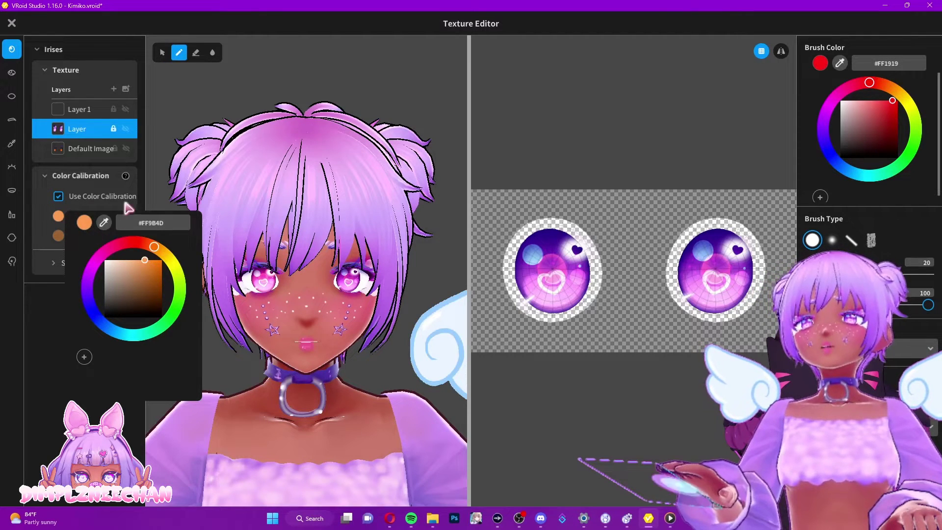
pyautogui.click(91, 205)
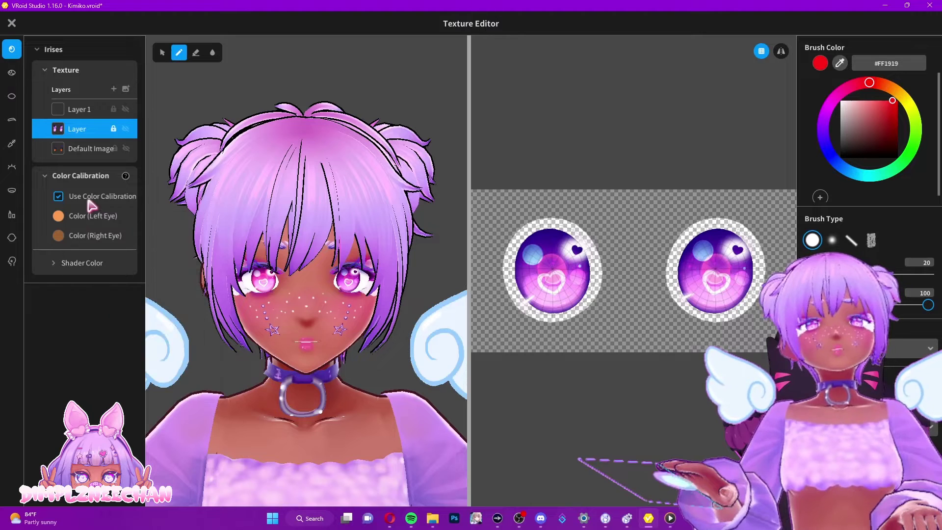
pyautogui.click(59, 197)
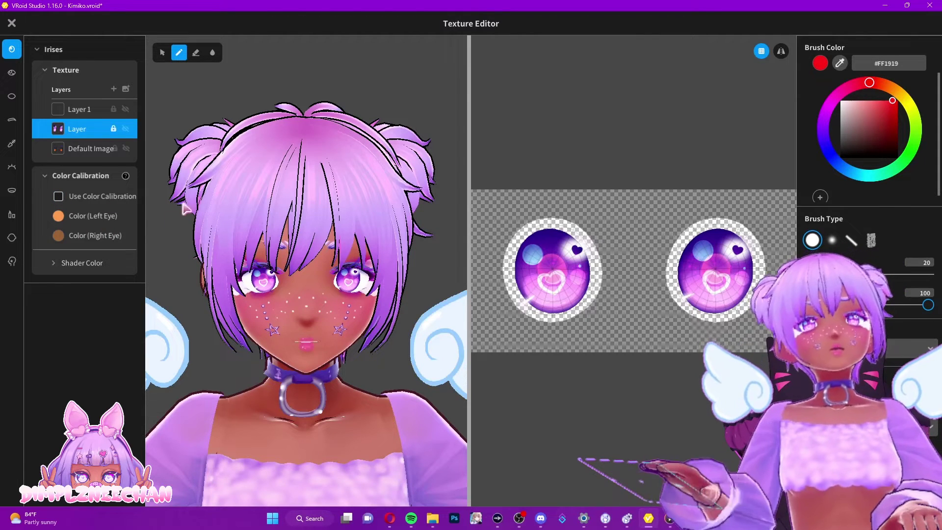
# Step: Check the irises' shader color options and delete the empty Layer 1
pyautogui.click(55, 265)
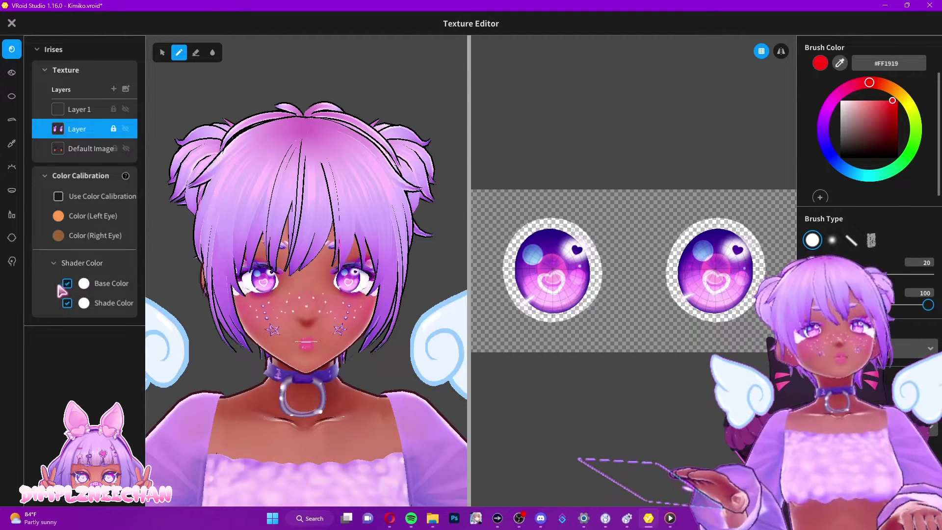
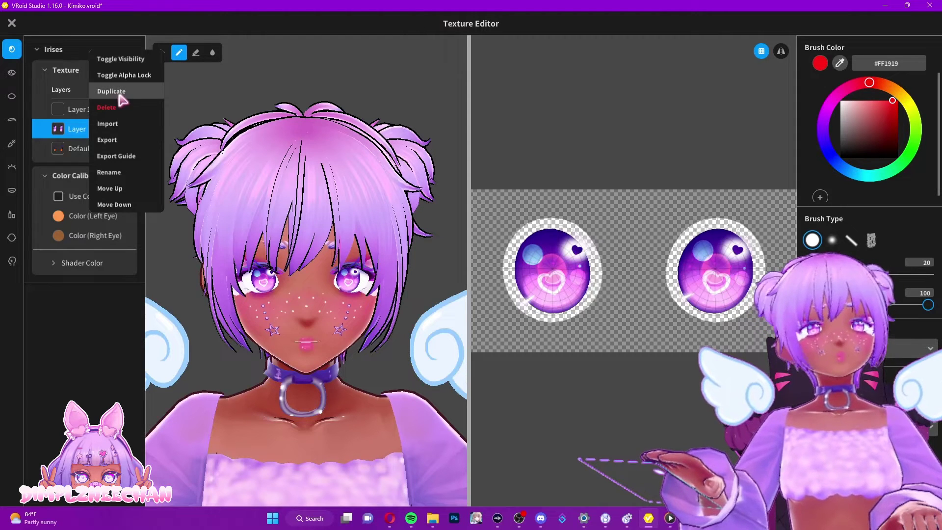
pyautogui.click(76, 111)
pyautogui.rightClick(76, 111)
pyautogui.click(73, 113)
pyautogui.click(73, 112)
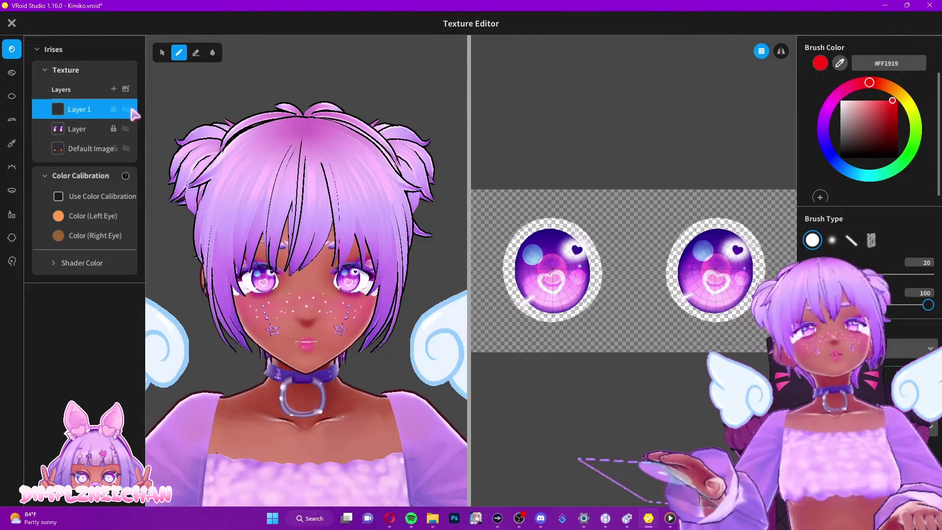
pyautogui.rightClick(77, 113)
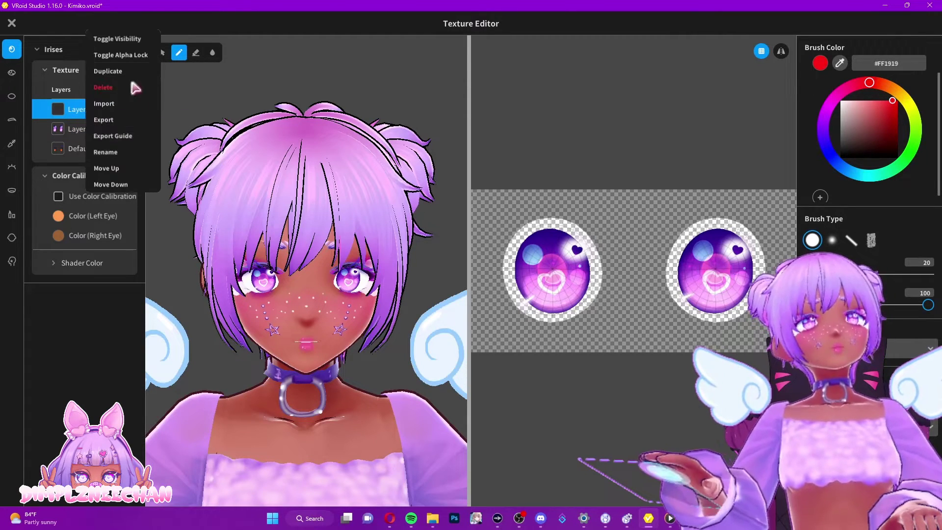
pyautogui.click(105, 87)
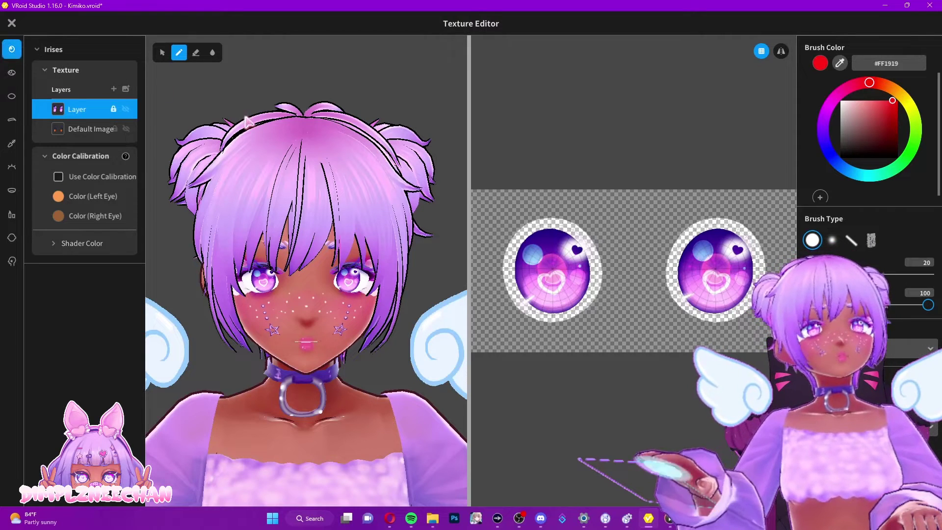
# Step: Close the texture editor without saving the iris edits and create a new custom iris item, discarding the unsaved temporary one
pyautogui.click(11, 24)
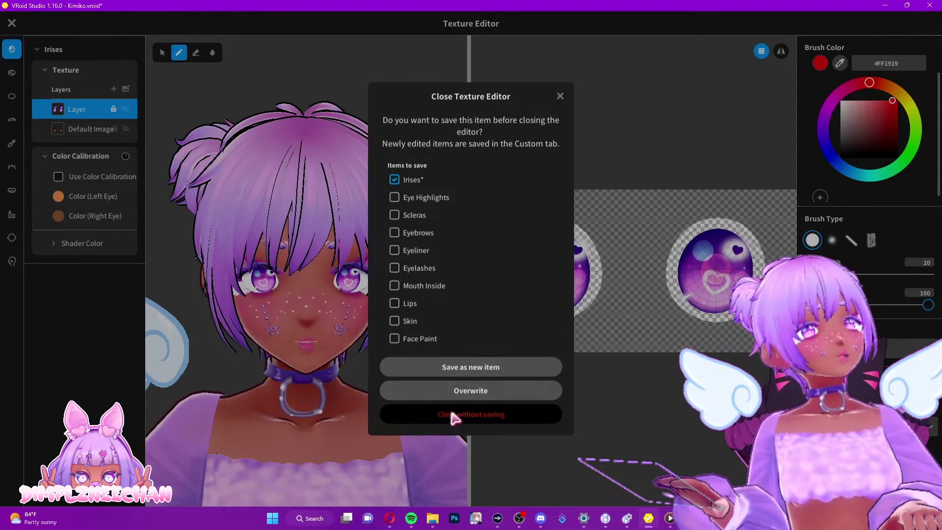
pyautogui.click(431, 414)
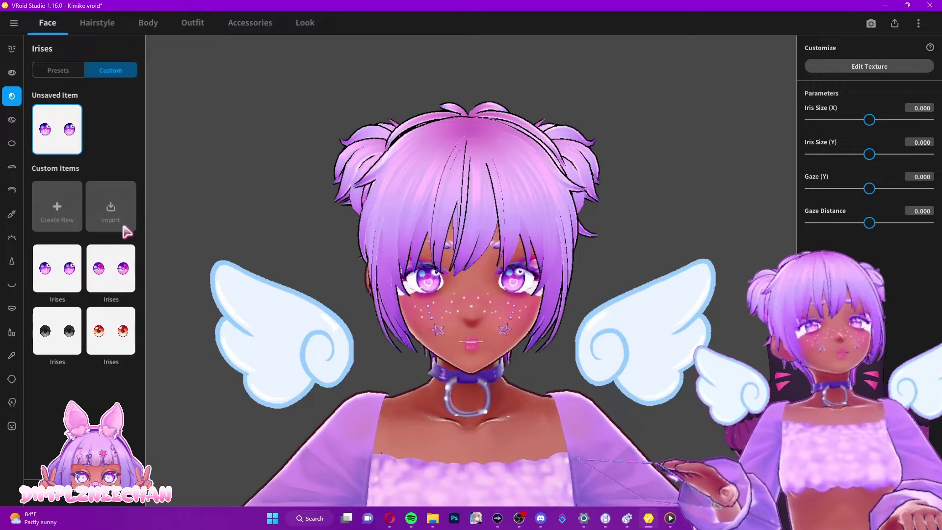
pyautogui.click(65, 208)
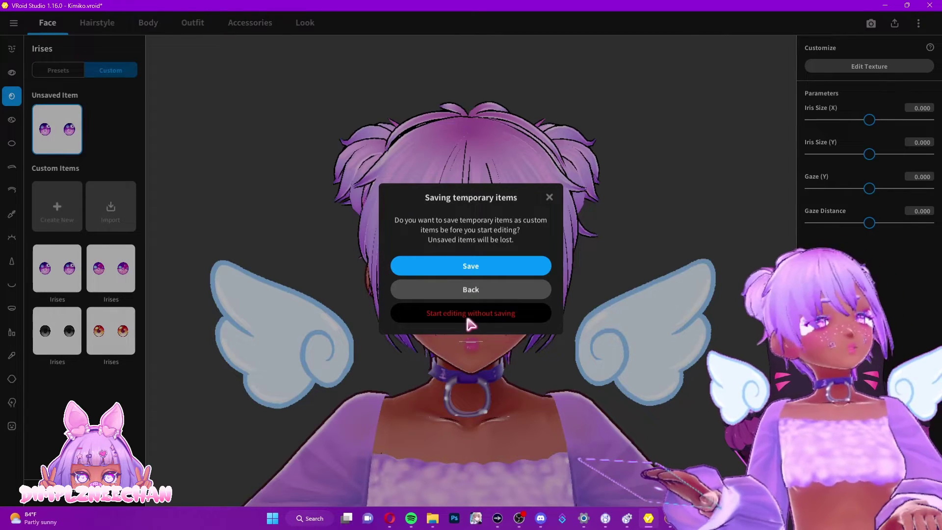
pyautogui.click(447, 306)
# Step: View the new brown irises on the face up close and open their texture for editing
pyautogui.moveTo(616, 320); pyautogui.dragTo(570, 302)
pyautogui.scroll(5, 611, 299)
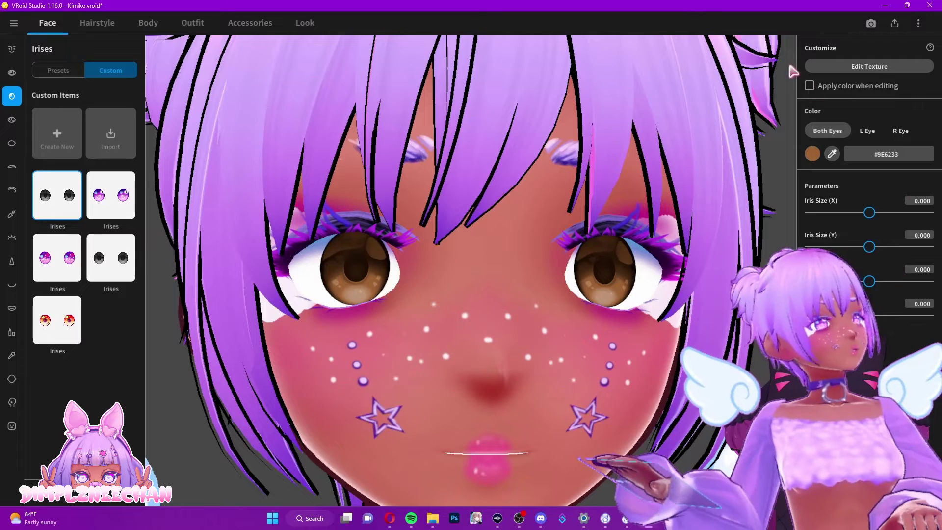
pyautogui.click(856, 67)
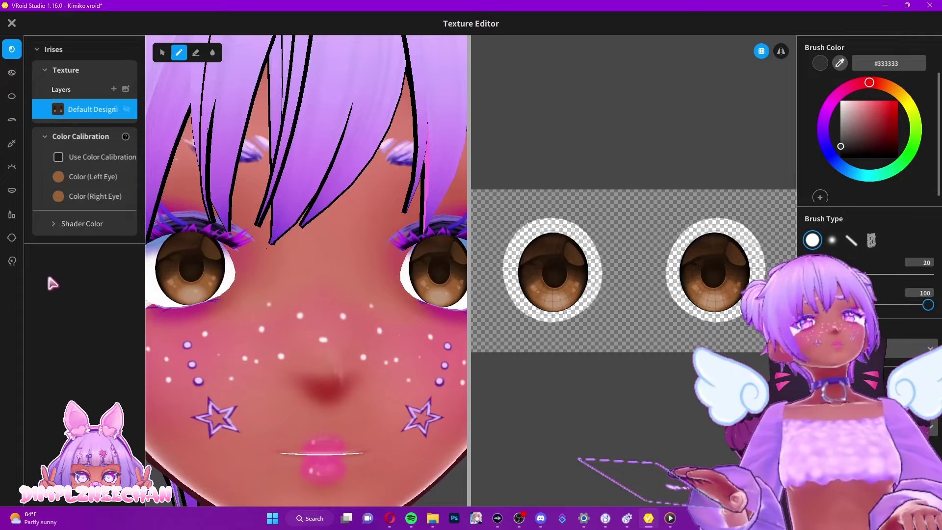
# Step: Examine the default iris texture and its mesh guide up close, widening the texture view and restoring the split
pyautogui.rightClick(75, 111)
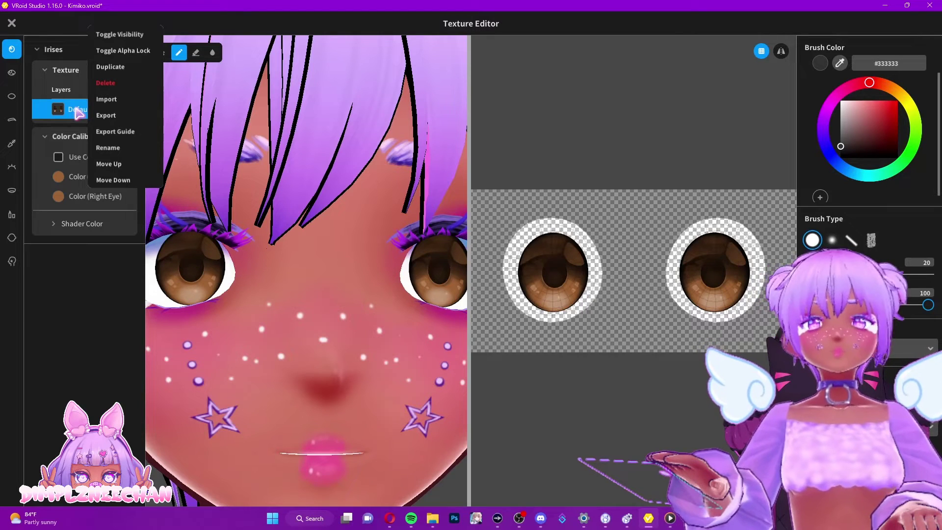
pyautogui.click(105, 299)
pyautogui.scroll(1, 574, 277)
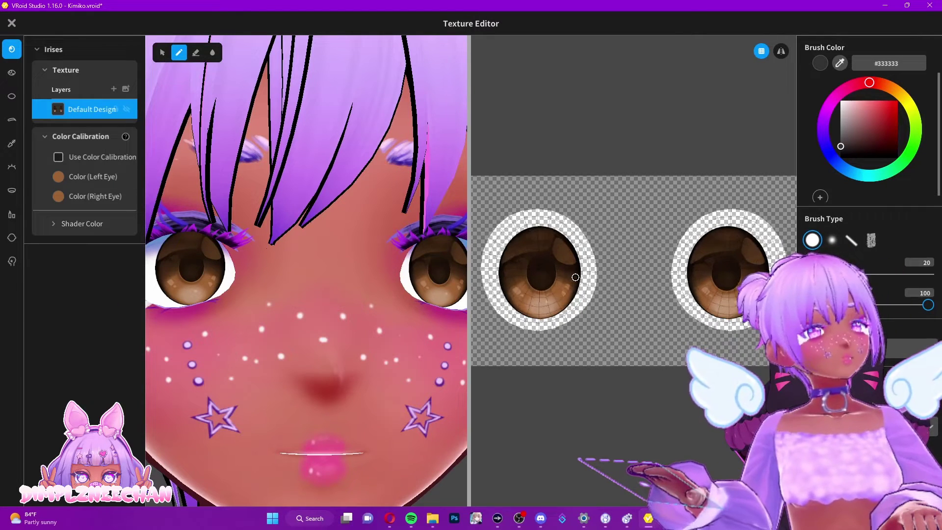
pyautogui.scroll(2, 574, 277)
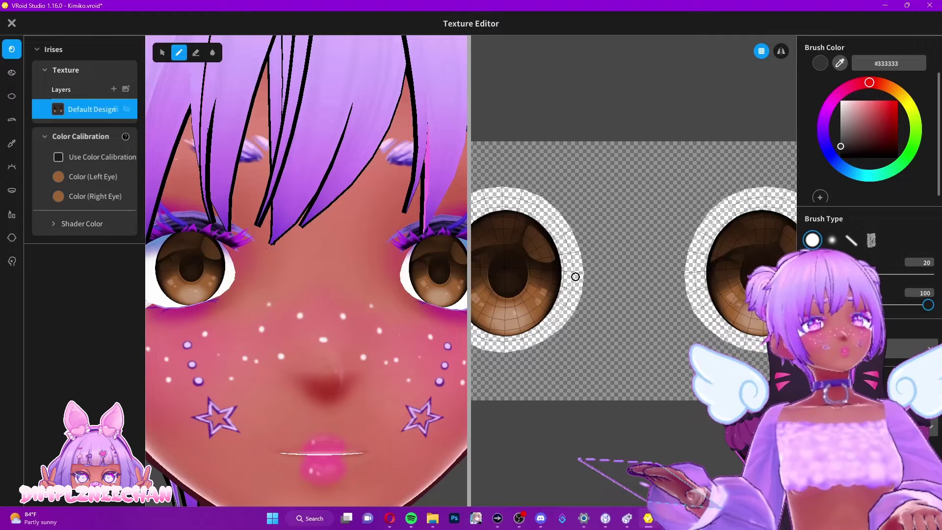
pyautogui.scroll(2, 574, 277)
pyautogui.scroll(-2, 575, 276)
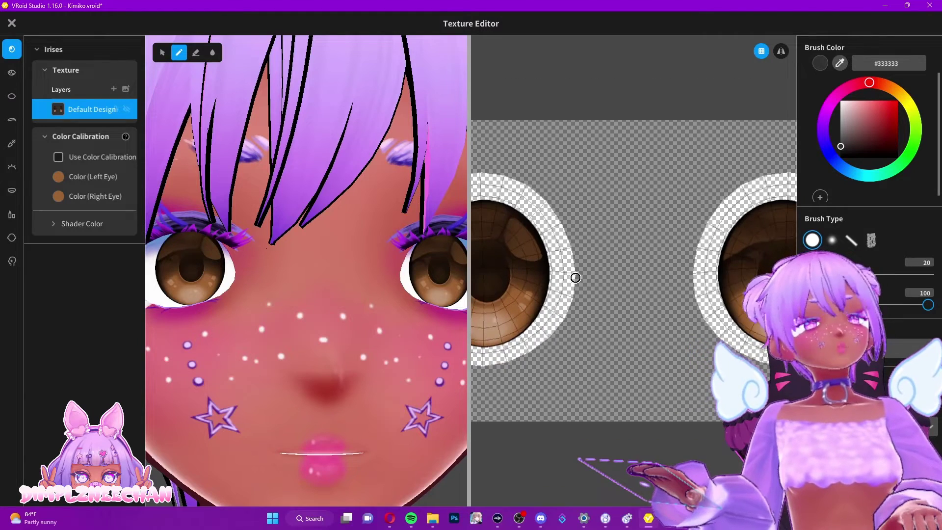
pyautogui.scroll(3, 574, 275)
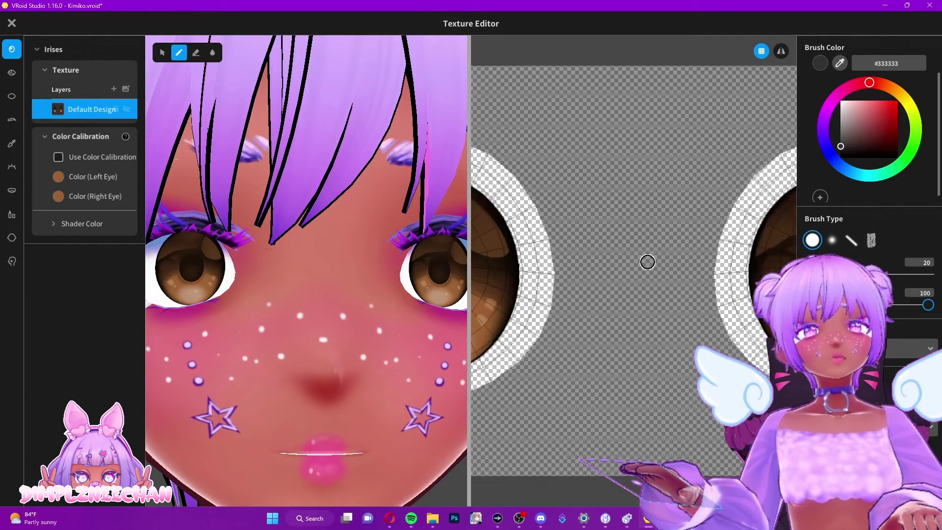
pyautogui.scroll(3, 652, 259)
pyautogui.scroll(-5, 632, 269)
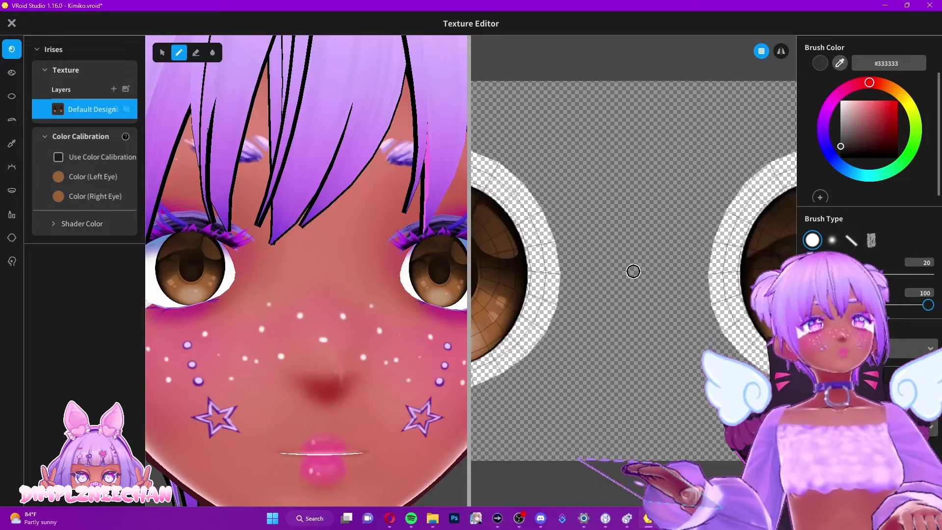
pyautogui.moveTo(467, 261); pyautogui.dragTo(180, 295)
pyautogui.scroll(3, 489, 319)
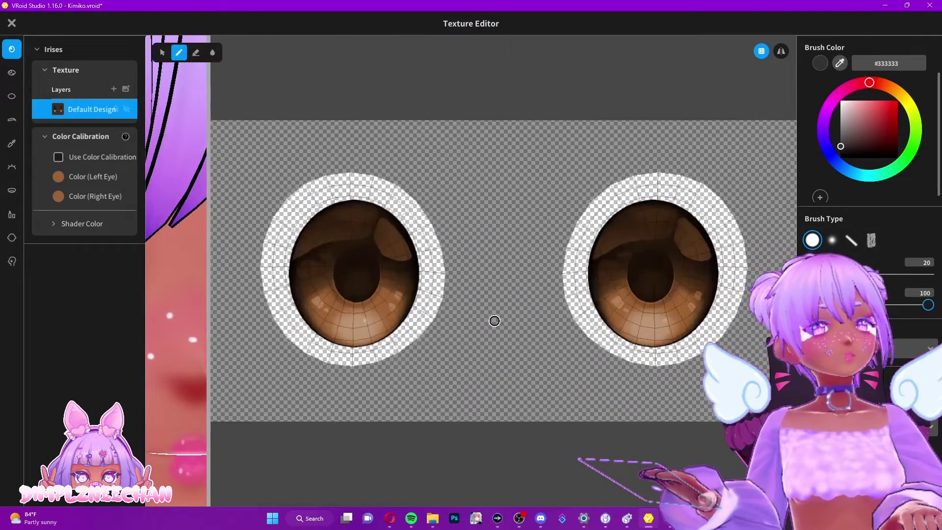
pyautogui.scroll(-1, 489, 319)
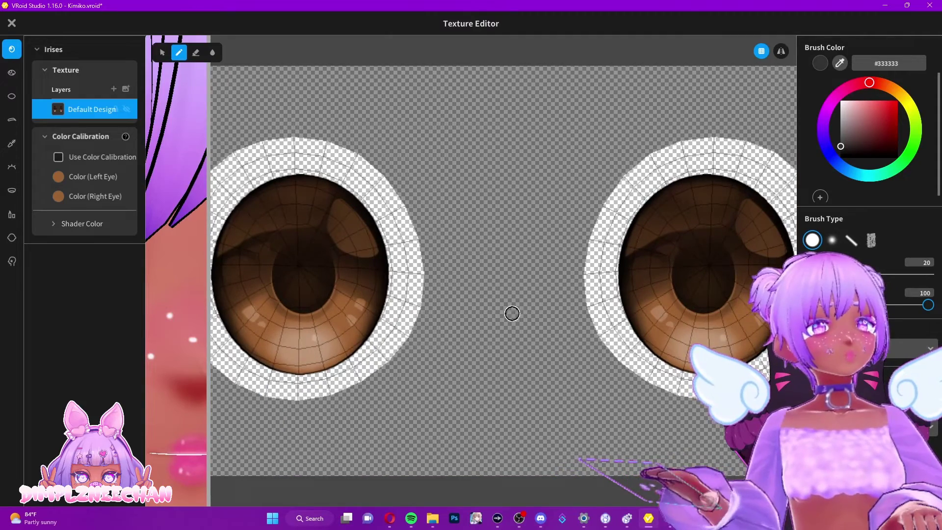
pyautogui.moveTo(207, 254); pyautogui.dragTo(469, 256)
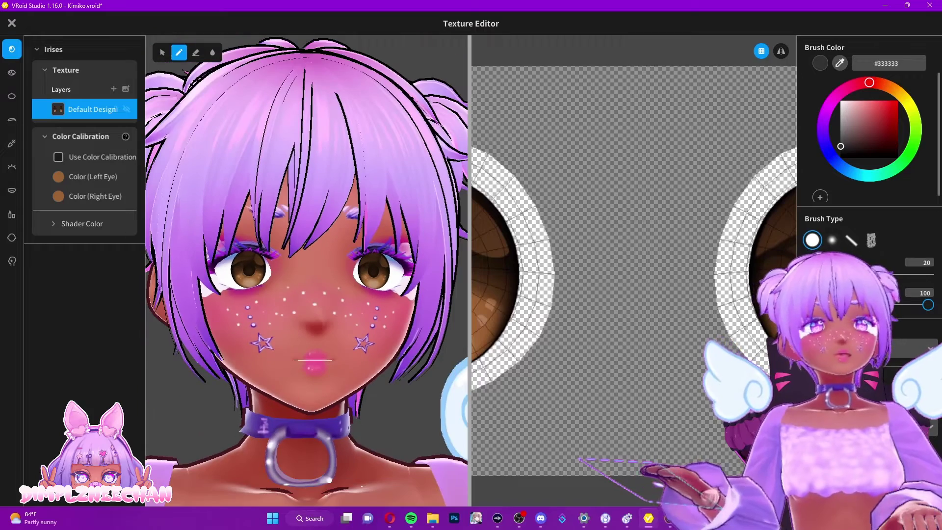
pyautogui.scroll(-3, 611, 275)
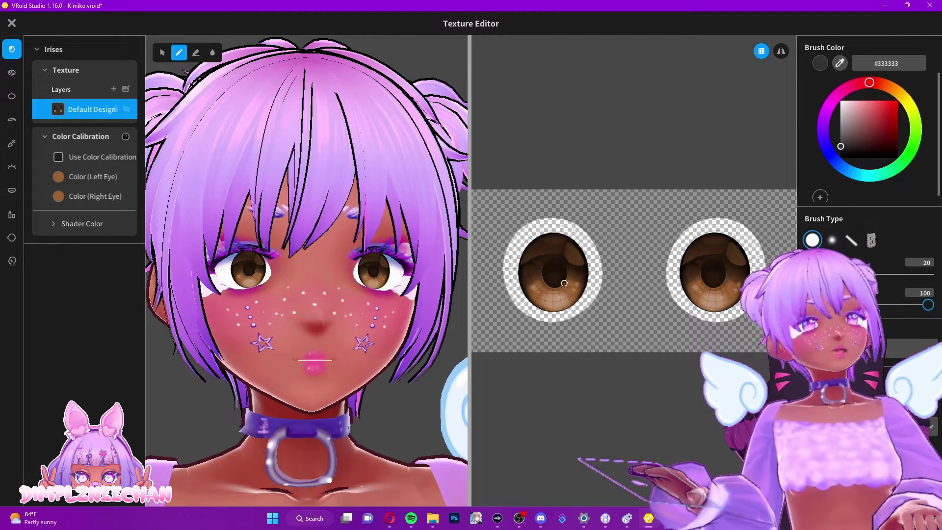
# Step: Export the Default Design iris layer as a PNG image named layer into the Textures > Cutsom Assets > Eyes > Irises folder
pyautogui.rightClick(93, 113)
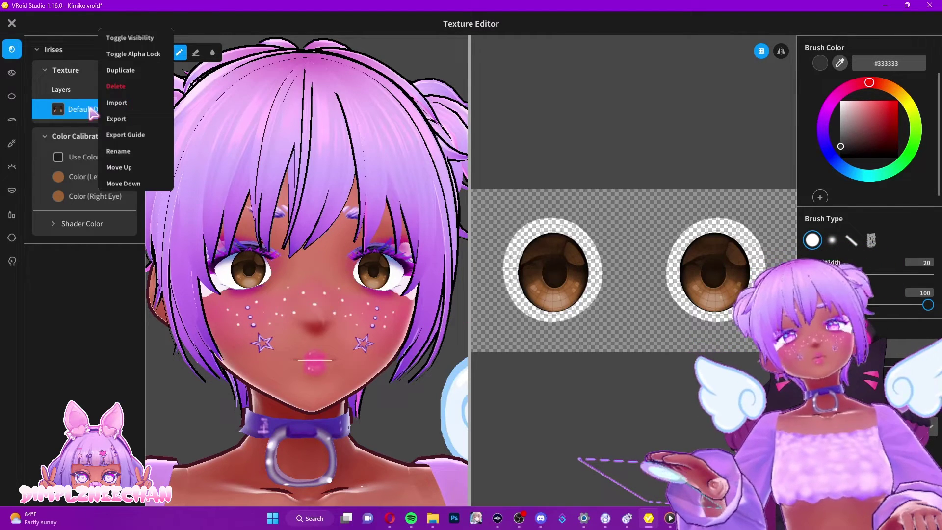
pyautogui.click(135, 119)
pyautogui.moveTo(172, 22); pyautogui.dragTo(406, 104)
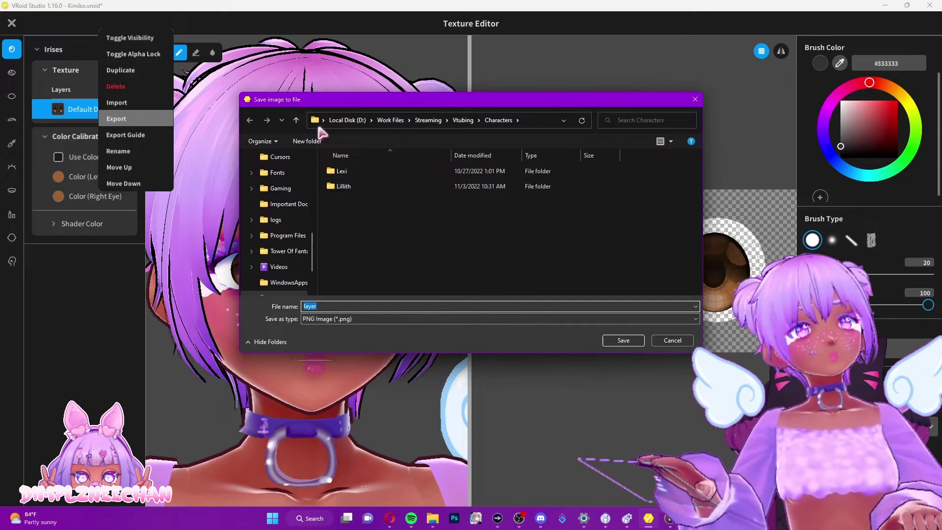
pyautogui.click(297, 120)
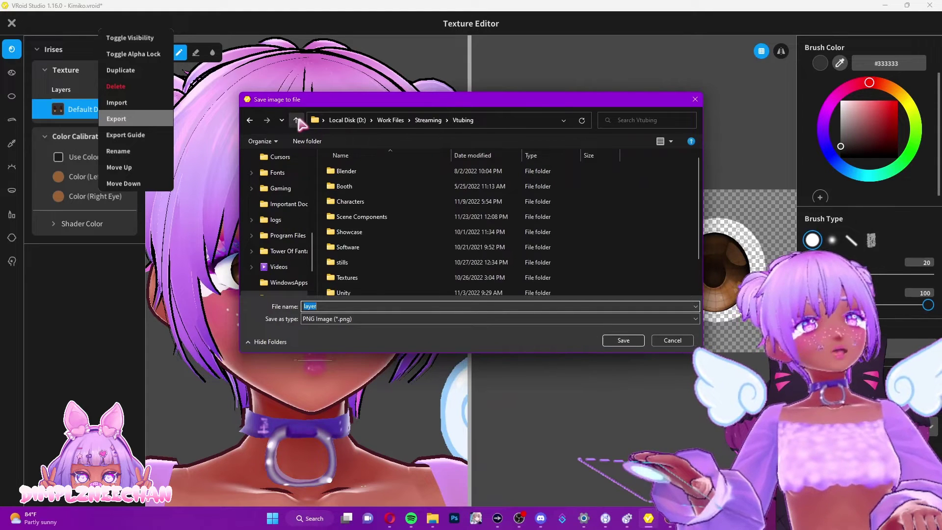
pyautogui.doubleClick(360, 278)
pyautogui.doubleClick(362, 174)
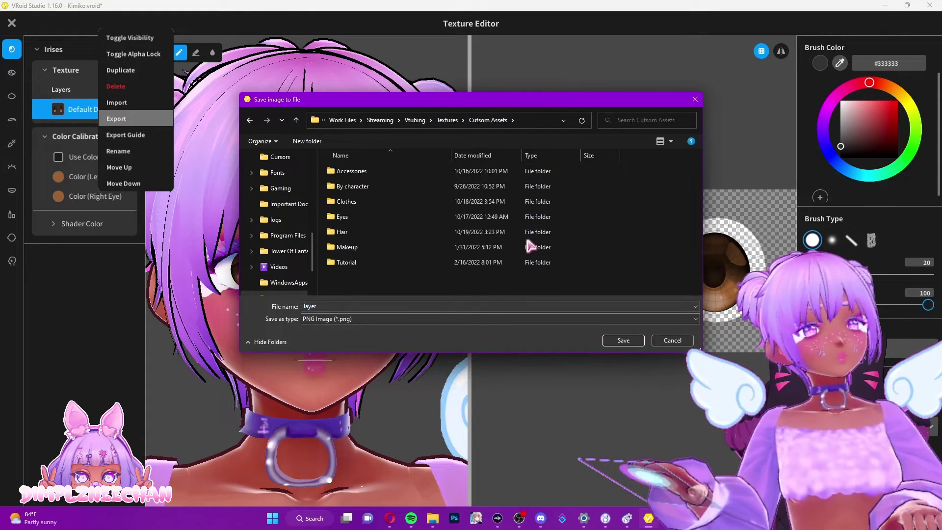
pyautogui.doubleClick(355, 216)
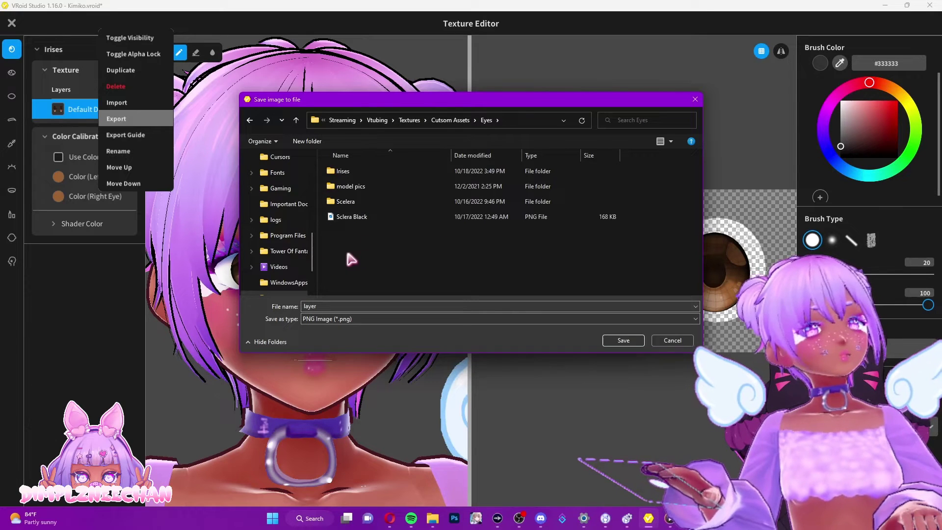
pyautogui.doubleClick(372, 171)
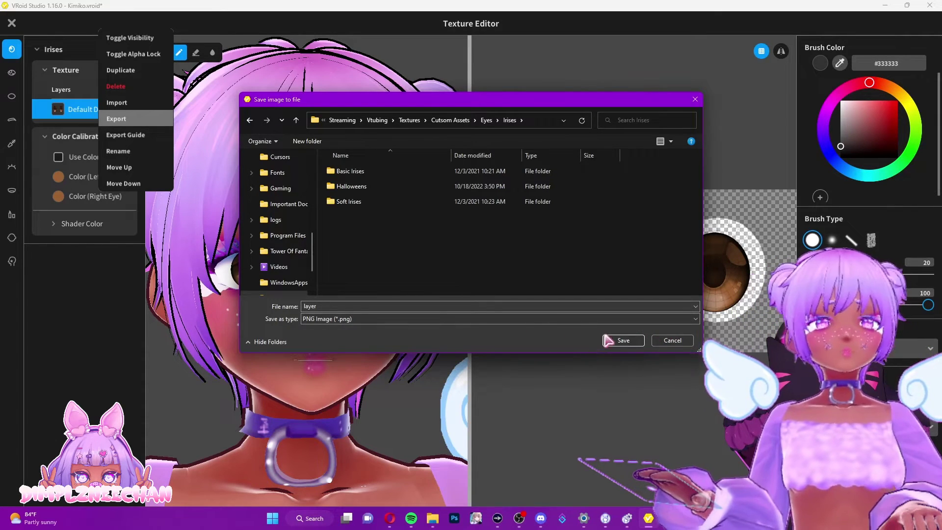
pyautogui.click(622, 340)
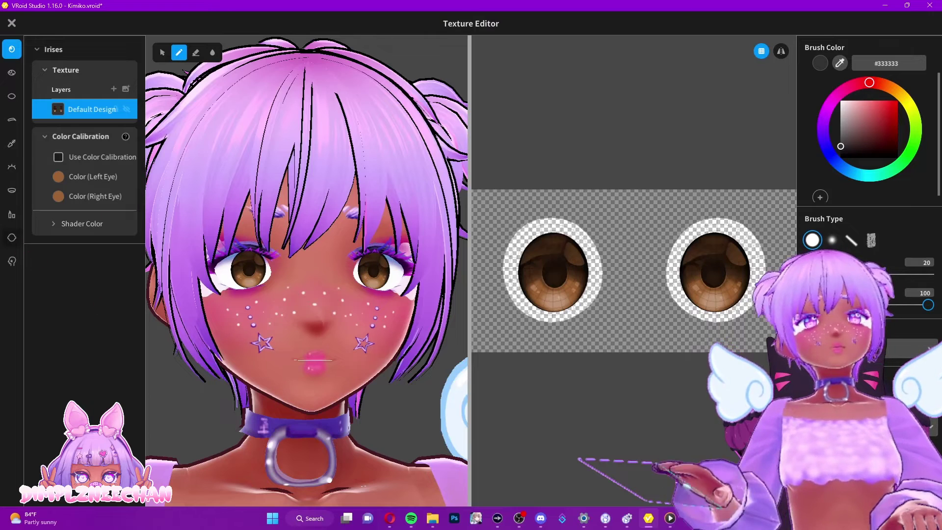
# Step: Import the Basic Eye Purple Pink Gradient image from the Basic Irises folder into the Default Design layer
pyautogui.rightClick(76, 113)
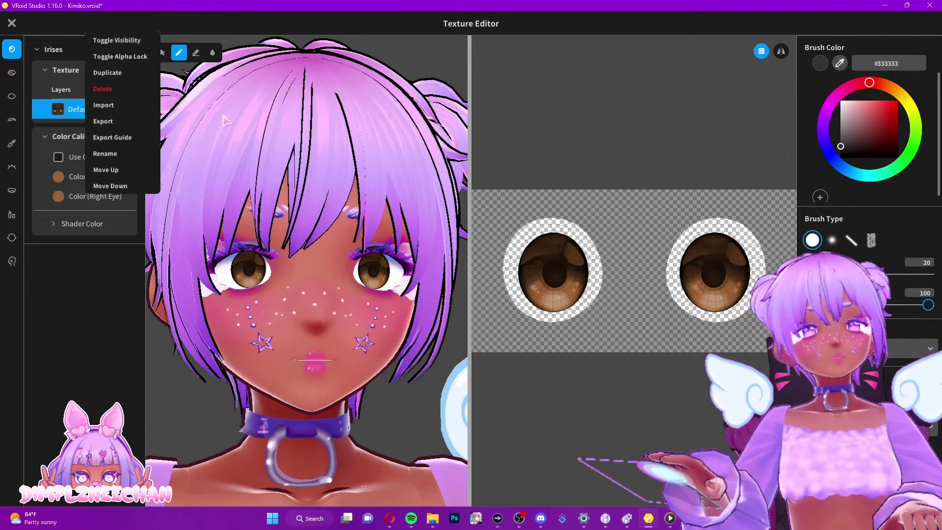
pyautogui.click(120, 110)
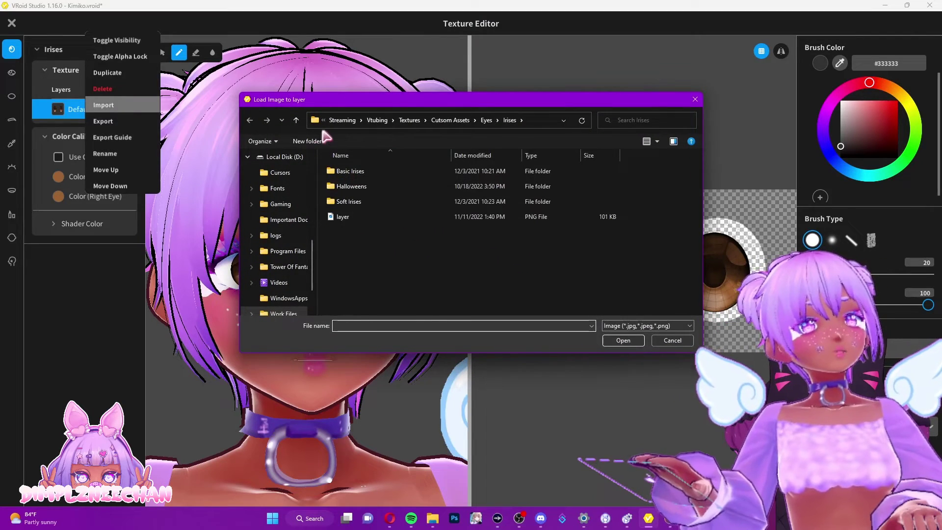
pyautogui.click(296, 120)
pyautogui.doubleClick(357, 171)
pyautogui.doubleClick(357, 173)
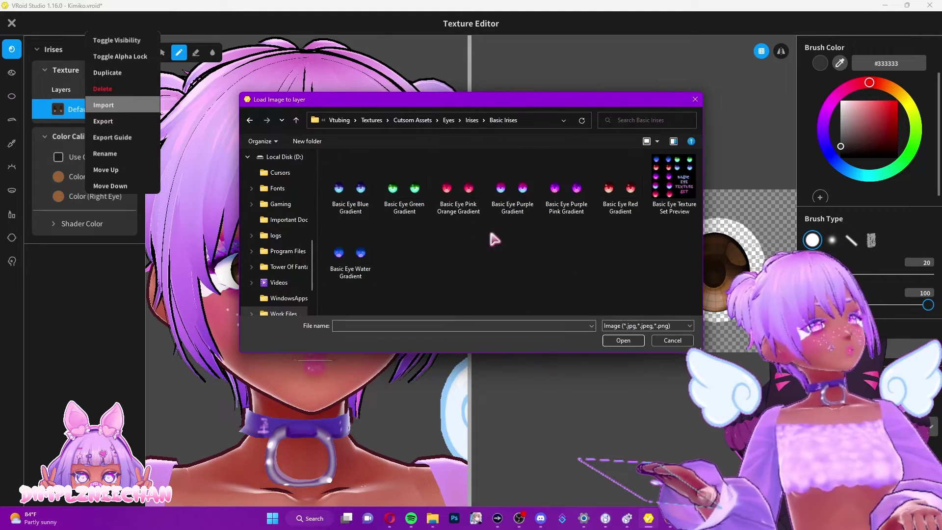
pyautogui.doubleClick(573, 189)
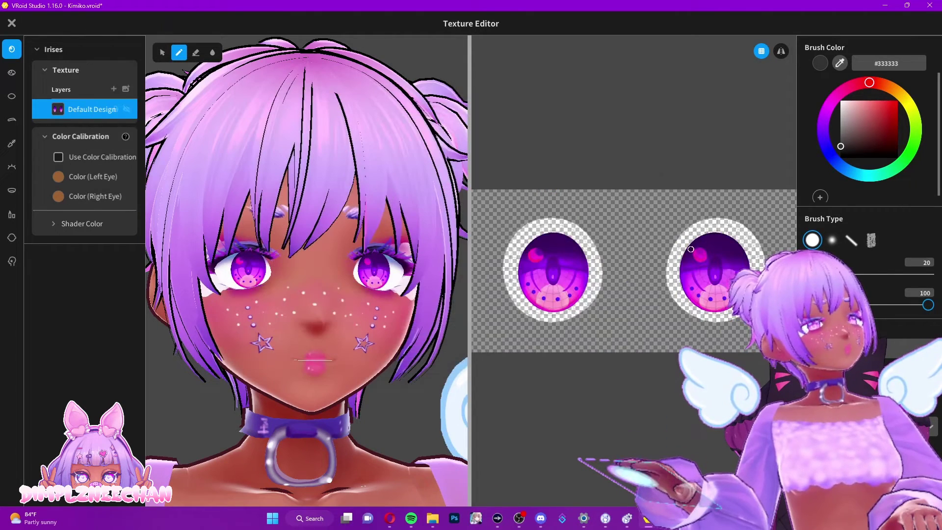
# Step: Inspect the imported purple-pink irises on the face model from several angles and distances
pyautogui.moveTo(423, 291); pyautogui.dragTo(331, 308, button='right')
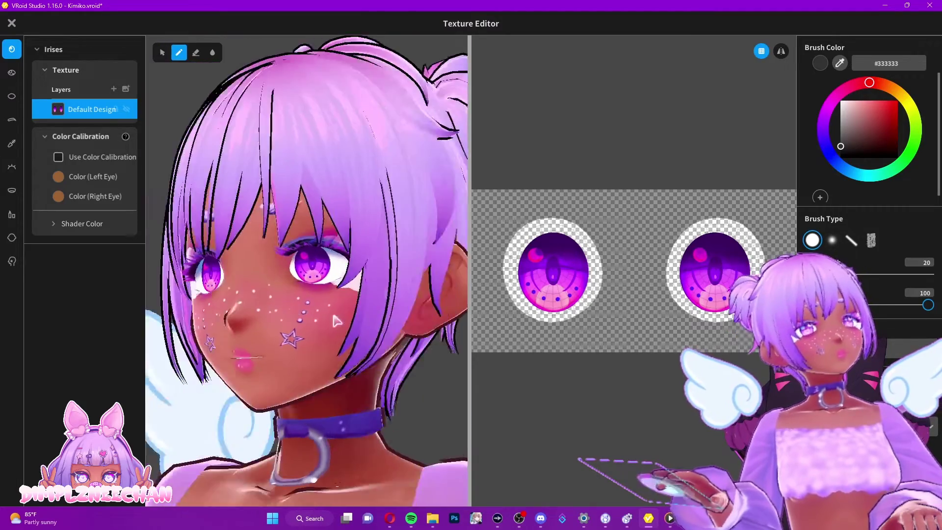
pyautogui.scroll(6, 331, 308)
pyautogui.moveTo(366, 321); pyautogui.dragTo(343, 300, button='right')
pyautogui.scroll(-2, 339, 298)
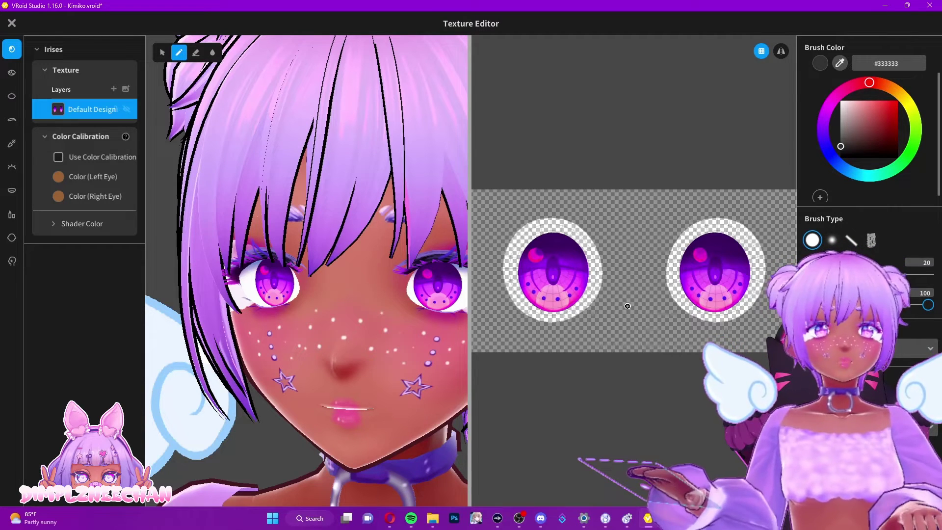
pyautogui.click(11, 51)
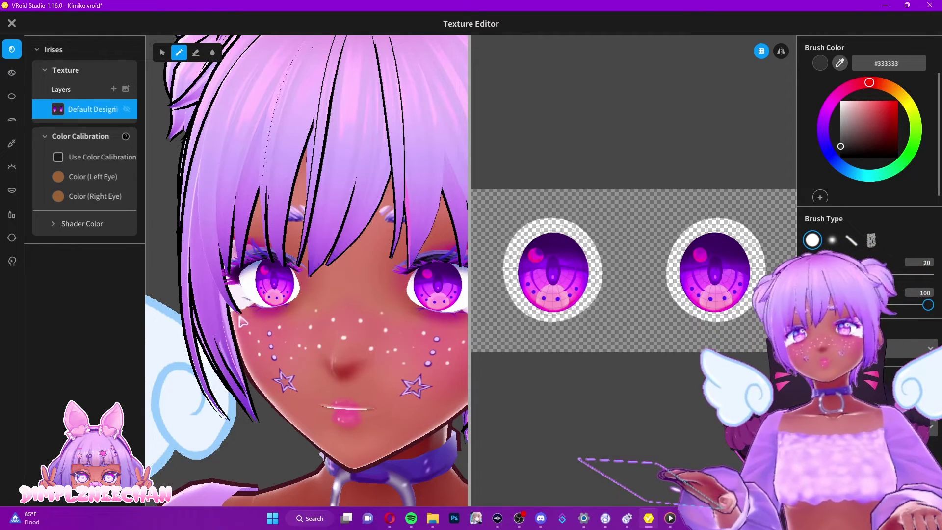
pyautogui.scroll(-5, 226, 338)
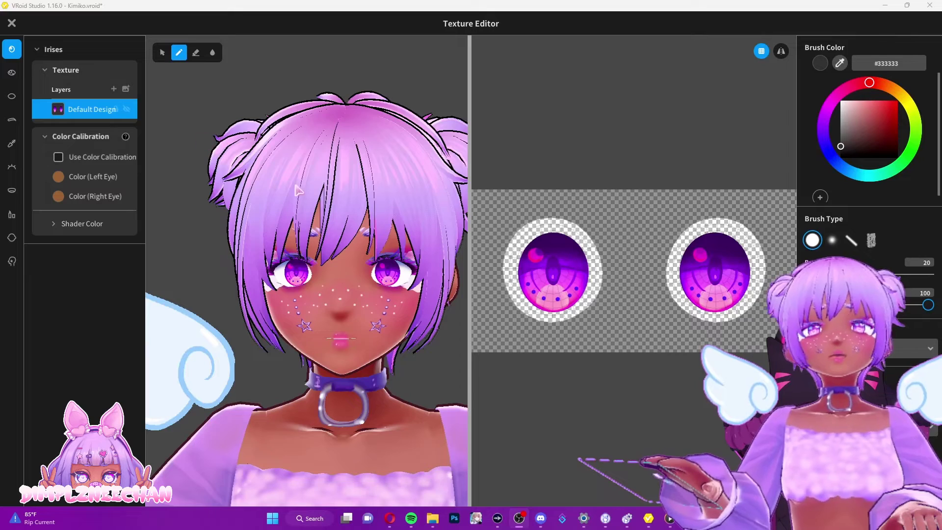
pyautogui.moveTo(469, 161); pyautogui.dragTo(543, 171)
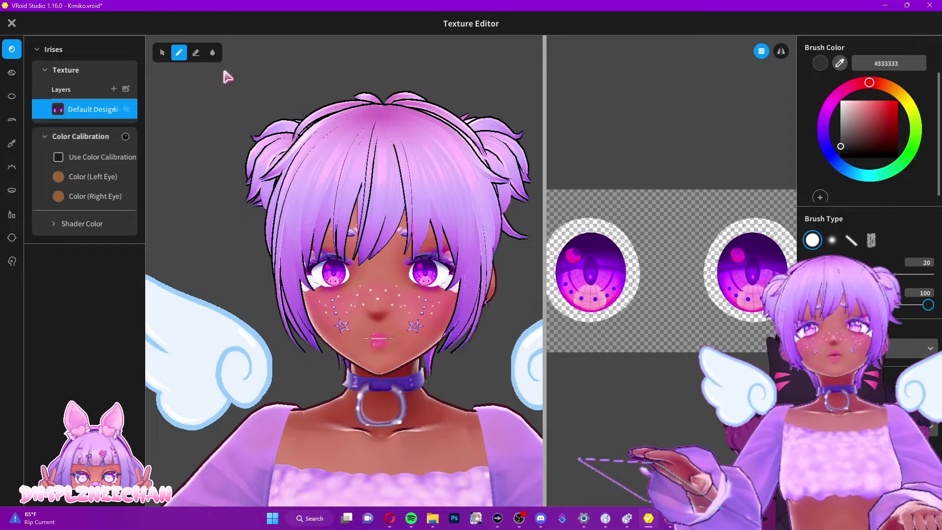
pyautogui.click(161, 54)
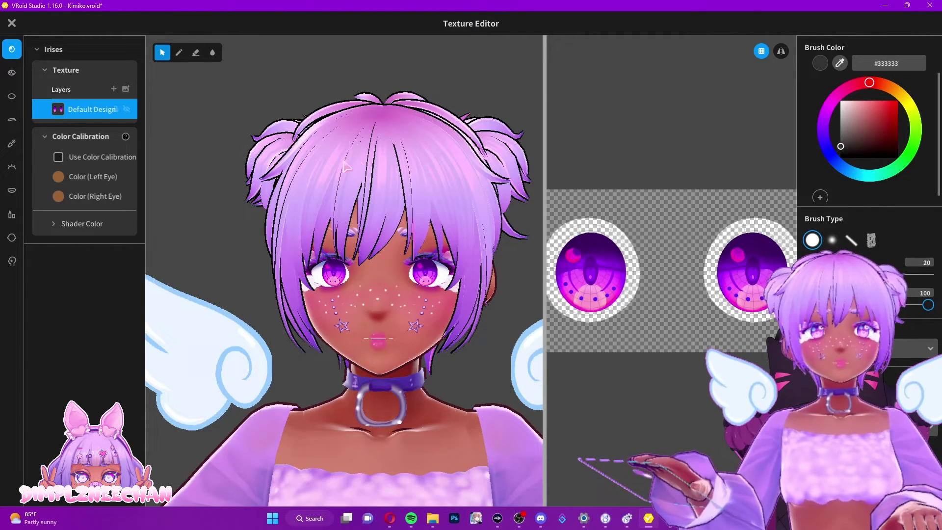
pyautogui.click(181, 55)
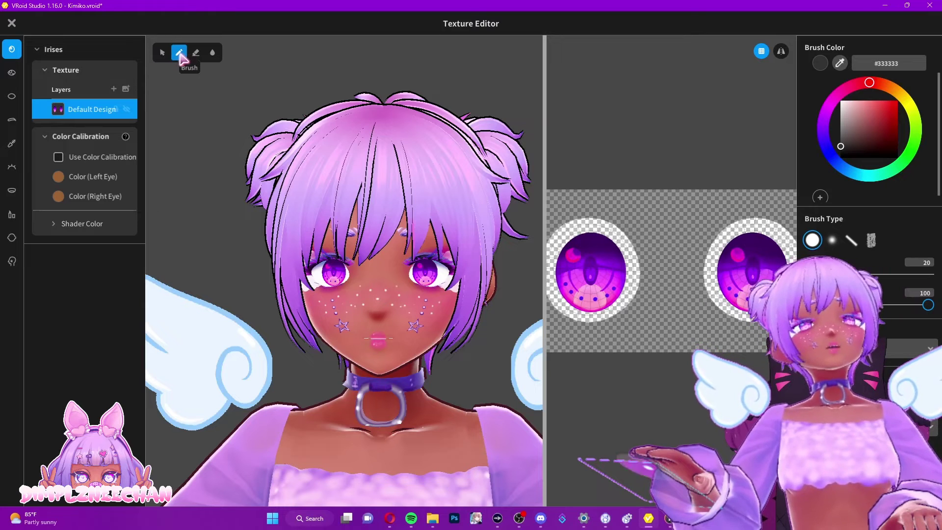
pyautogui.click(196, 54)
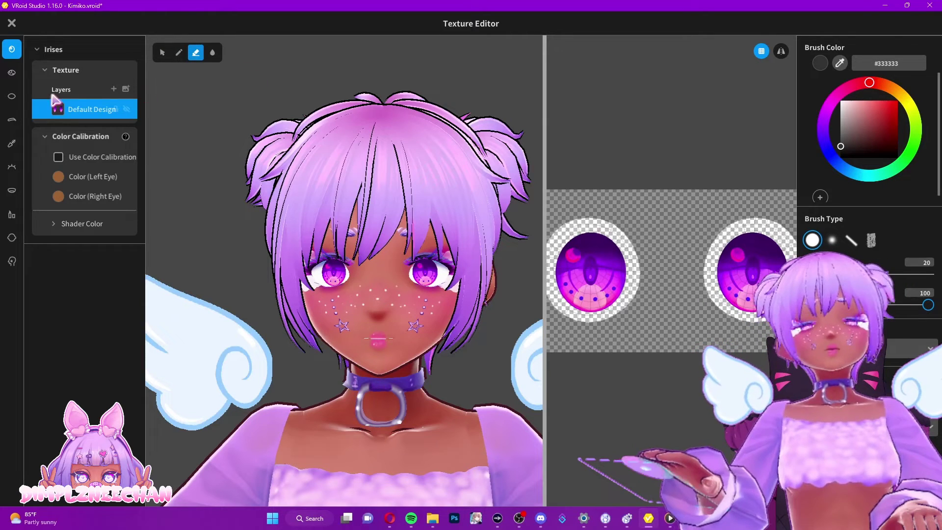
pyautogui.click(213, 52)
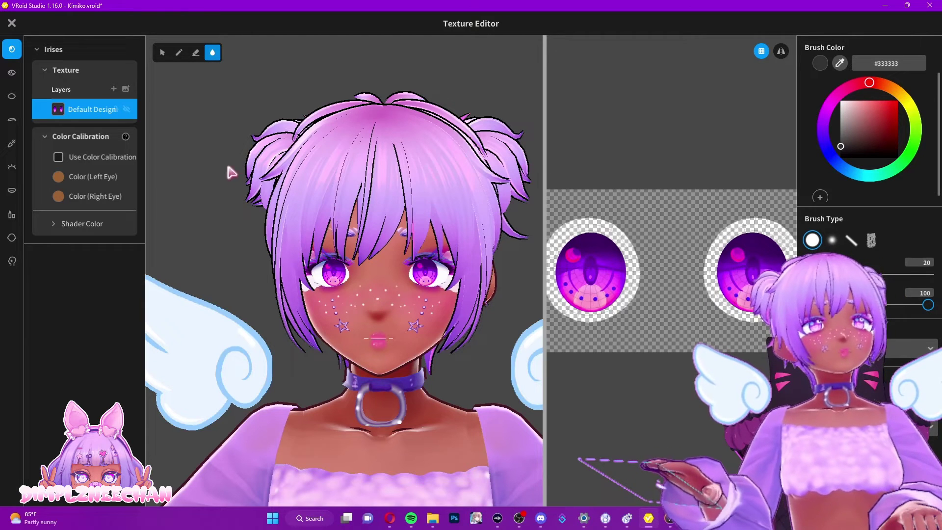
pyautogui.click(179, 53)
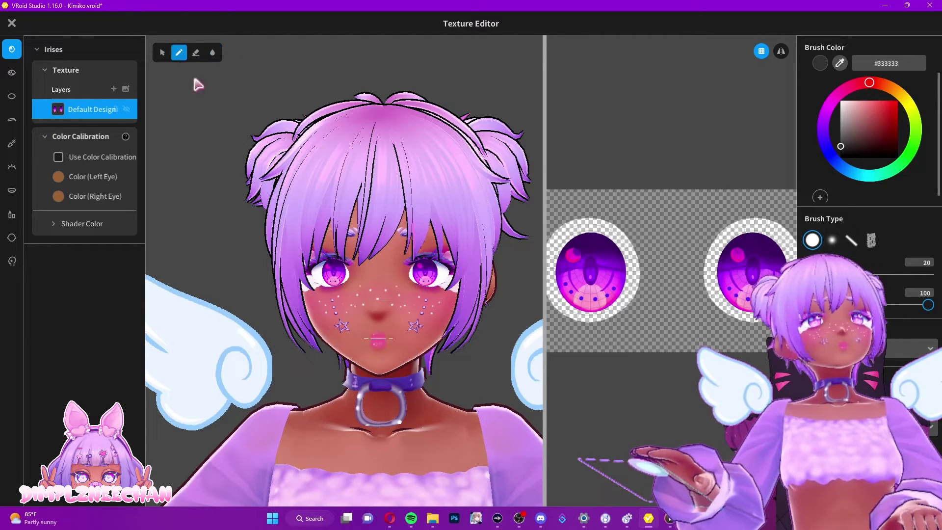
# Step: Widen the texture view, turn on mirrored painting and add a new iris layer above Default Design
pyautogui.moveTo(544, 159); pyautogui.dragTo(417, 162)
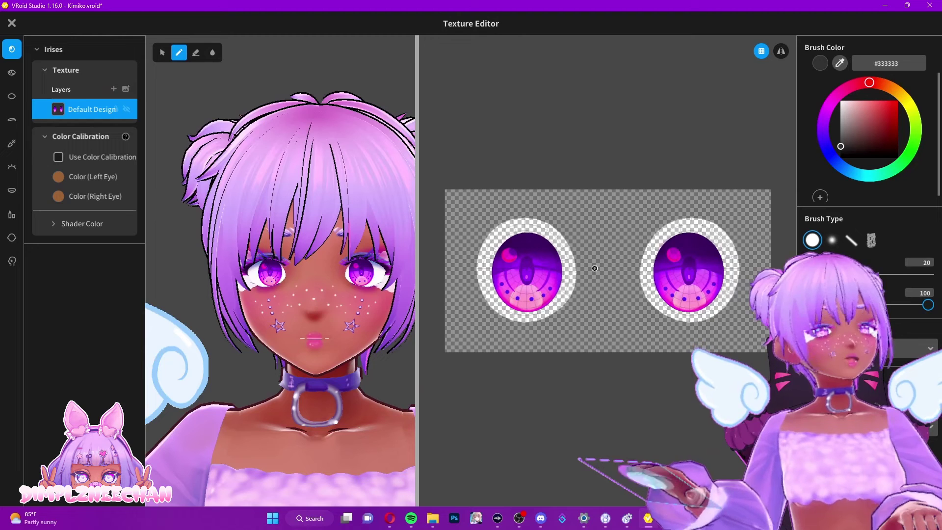
pyautogui.click(780, 52)
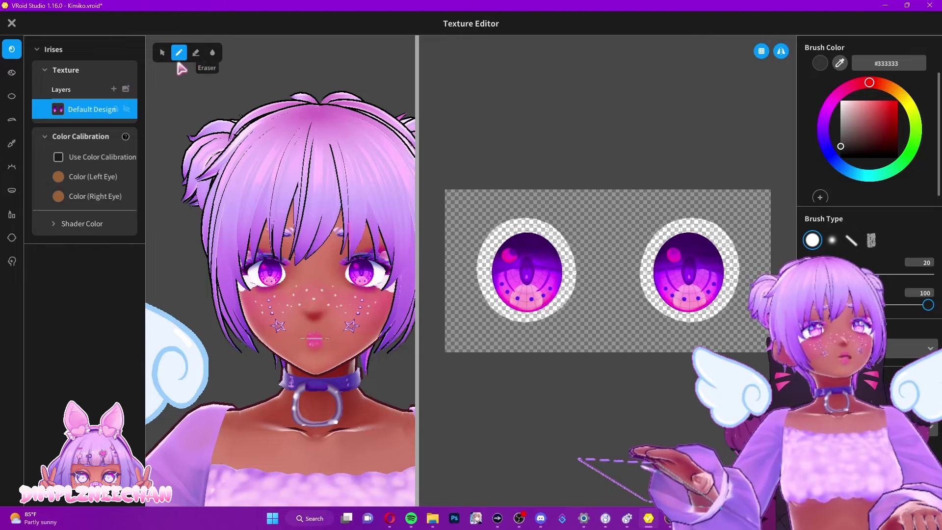
pyautogui.click(114, 89)
# Step: Set the brush color to bright cyan #5BEEFC and paint mirrored vertical and horizontal strokes across the centers of both irises on the new layer
pyautogui.click(865, 175)
pyautogui.click(881, 115)
pyautogui.click(877, 101)
pyautogui.moveTo(510, 264)
pyautogui.mouseDown()
pyautogui.moveTo(532, 309)
pyautogui.moveTo(530, 243)
pyautogui.moveTo(549, 280)
pyautogui.mouseUp()
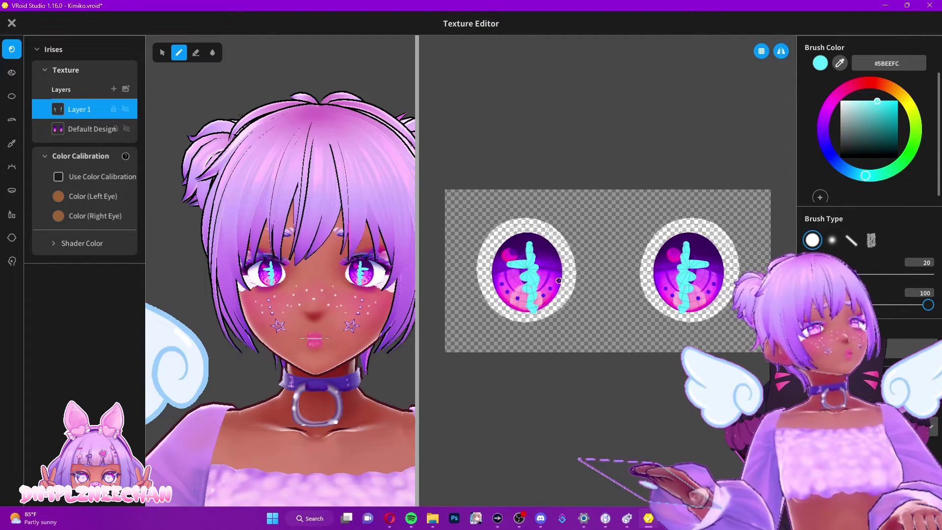